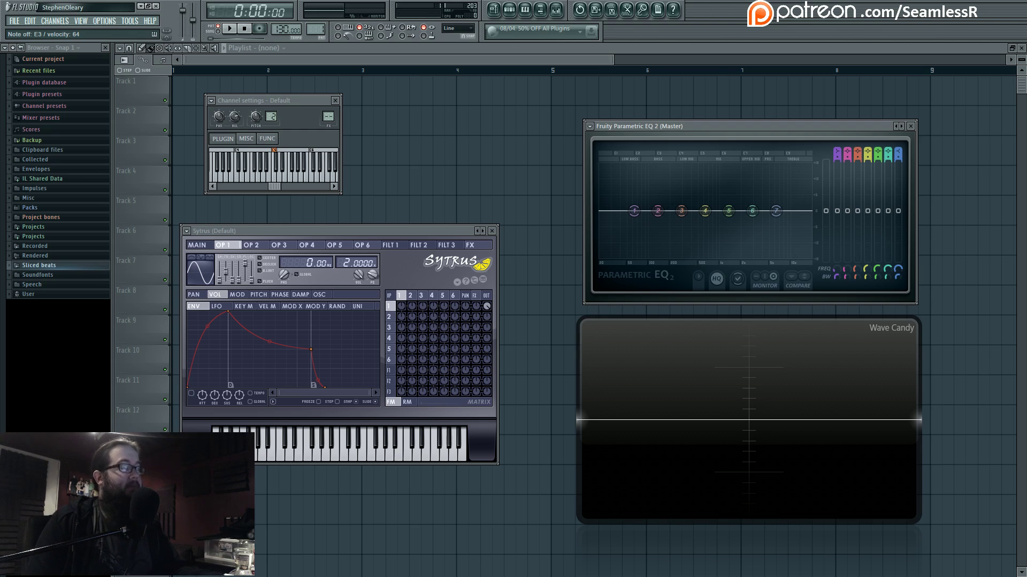
# Step: Nudge the Sytrus and Fruity Parametric EQ 2 windows slightly on the workspace
pyautogui.moveTo(407, 230)
pyautogui.mouseDown()
pyautogui.moveTo(416, 230)
pyautogui.moveTo(408, 234)
pyautogui.mouseUp()
pyautogui.moveTo(221, 285); pyautogui.dragTo(221, 279)
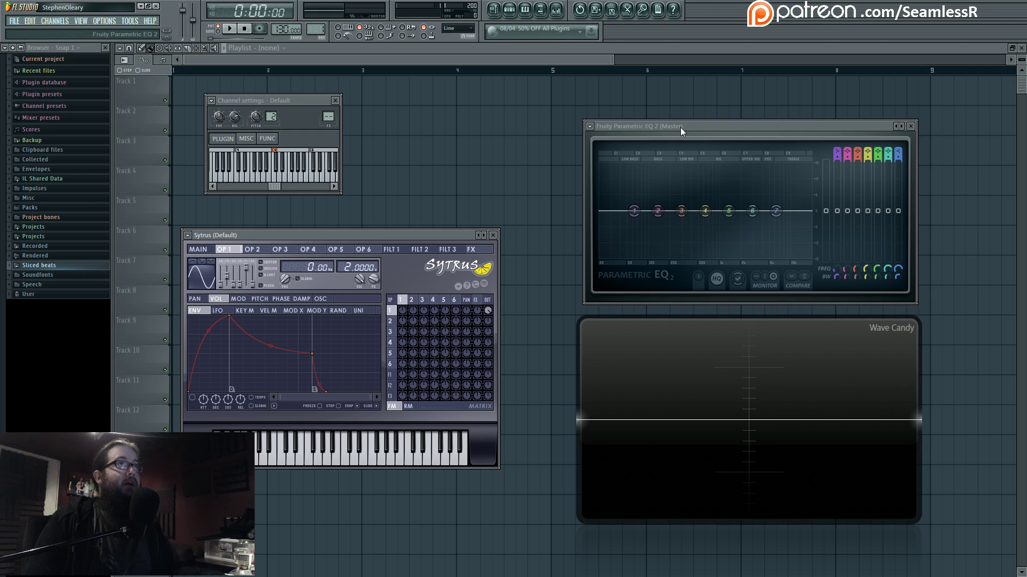
pyautogui.moveTo(687, 127); pyautogui.dragTo(682, 126)
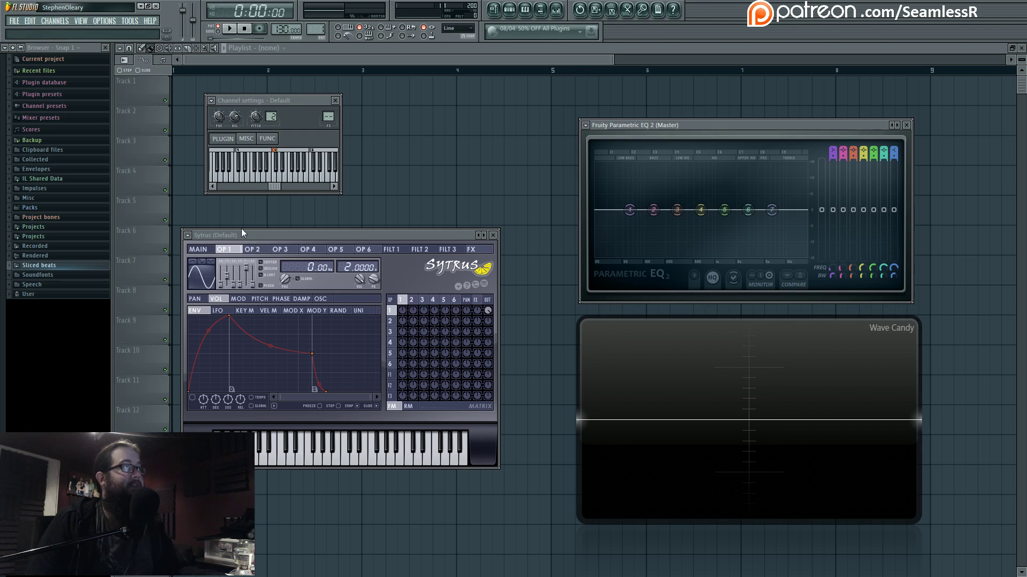
# Step: Set the waveform shape of Sytrus operator 1 to Triangle
pyautogui.moveTo(220, 285); pyautogui.dragTo(220, 276)
pyautogui.rightClick(197, 278)
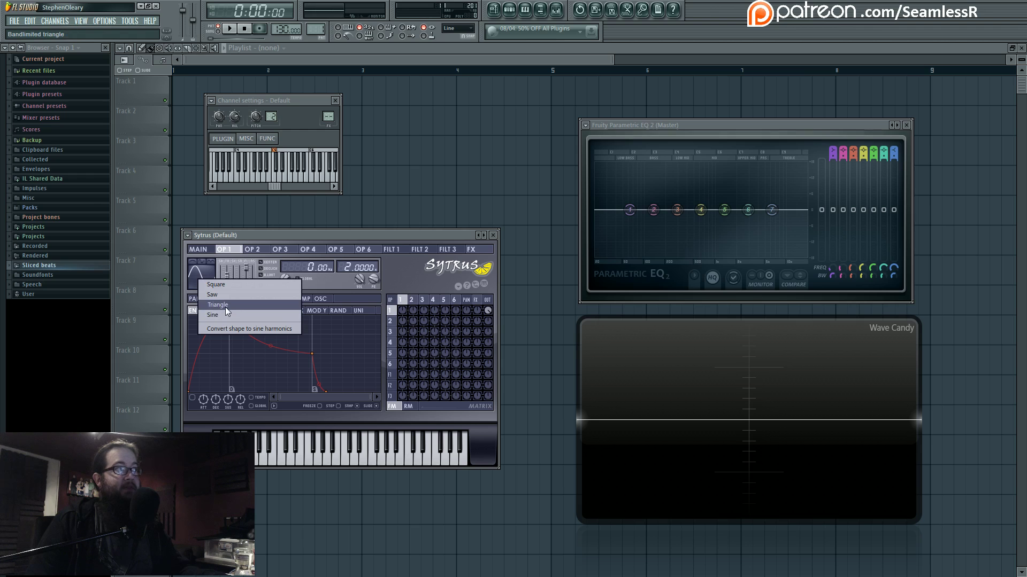
pyautogui.click(230, 294)
# Step: Play low and high notes such as E3 and C5 to examine the triangle wave's spectrum and oscilloscope shape
pyautogui.press('b')
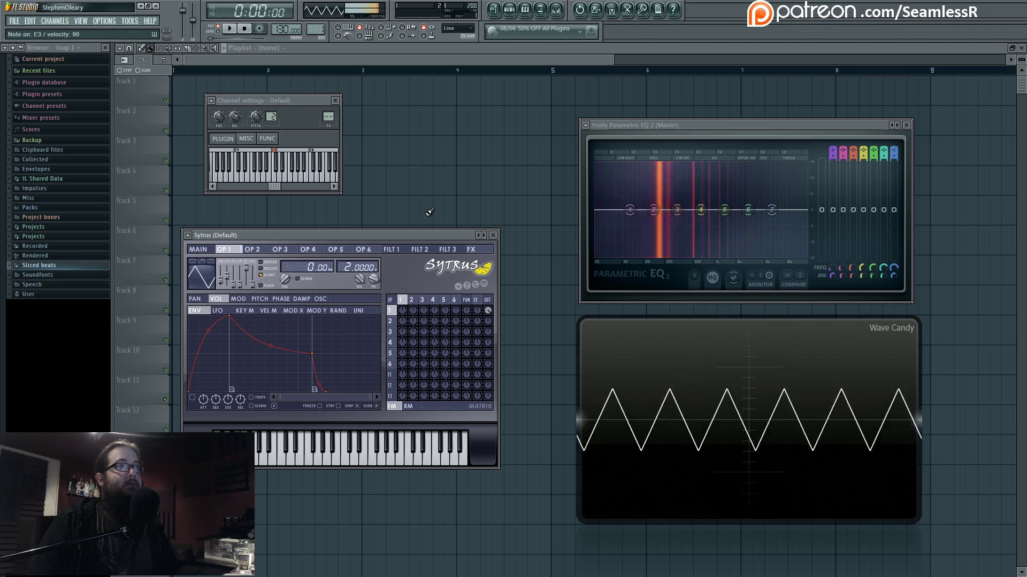
pyautogui.press('p')
pyautogui.press('o')
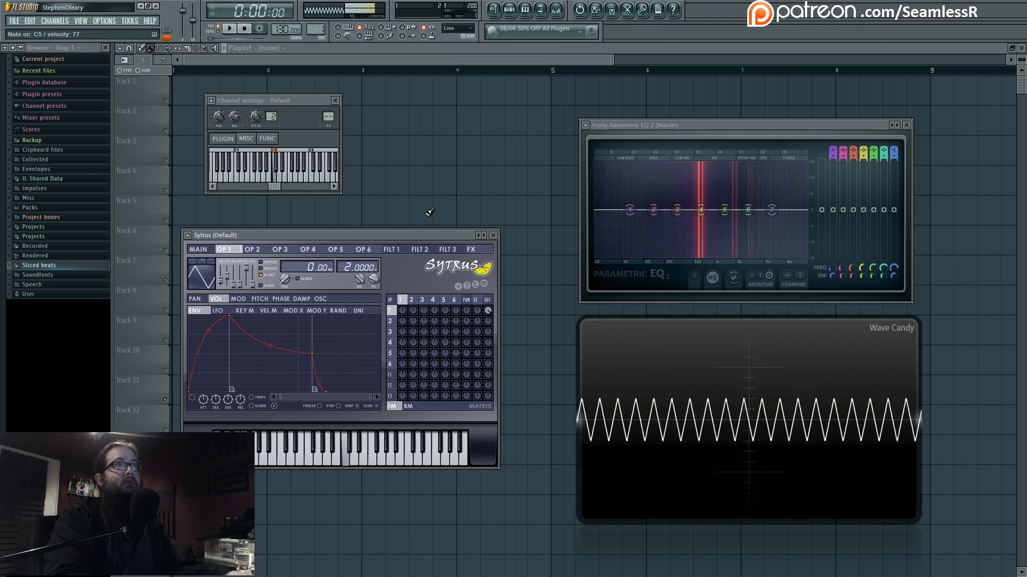
pyautogui.press('w')
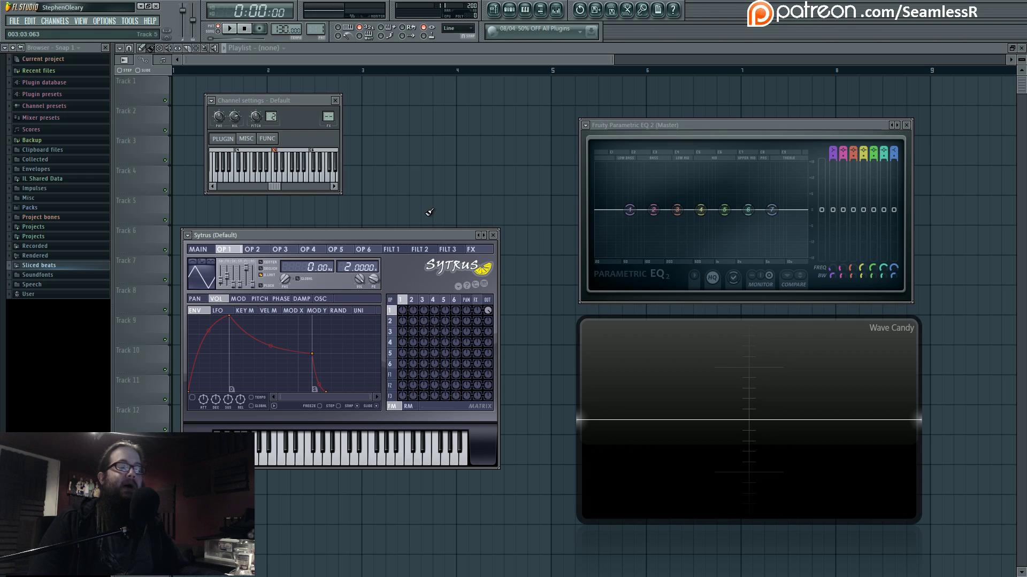
pyautogui.press('w')
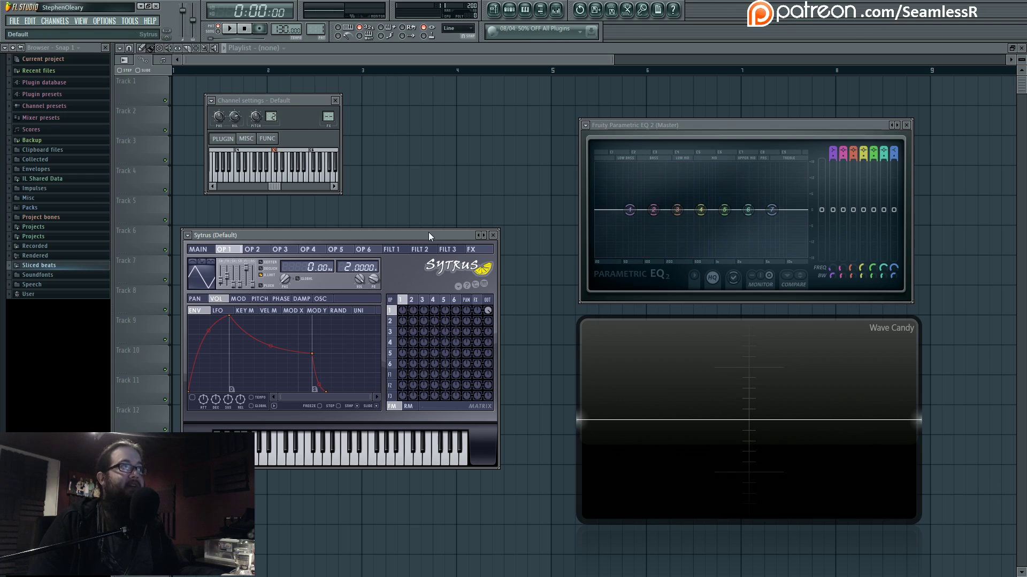
pyautogui.press('e')
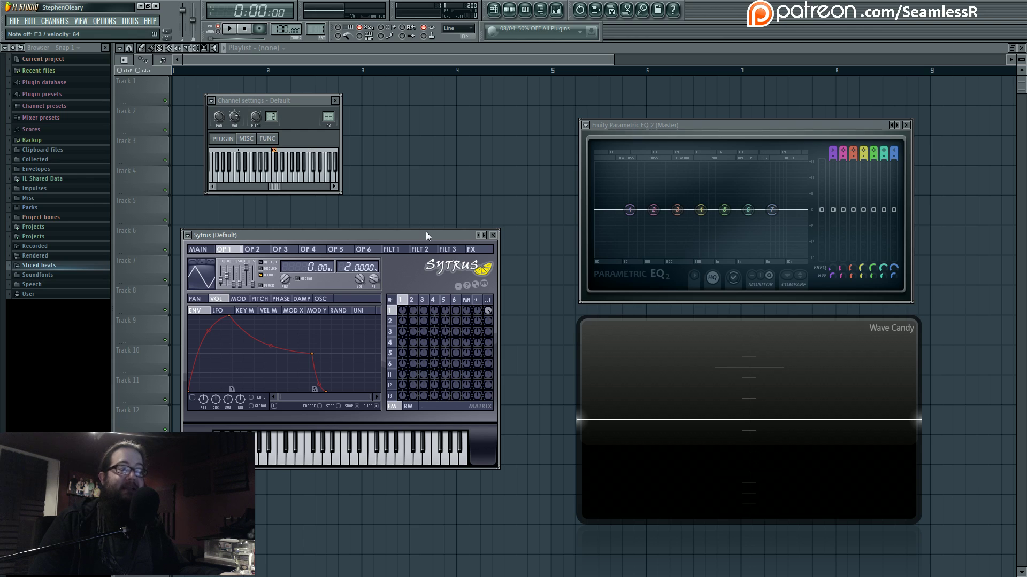
pyautogui.press('w')
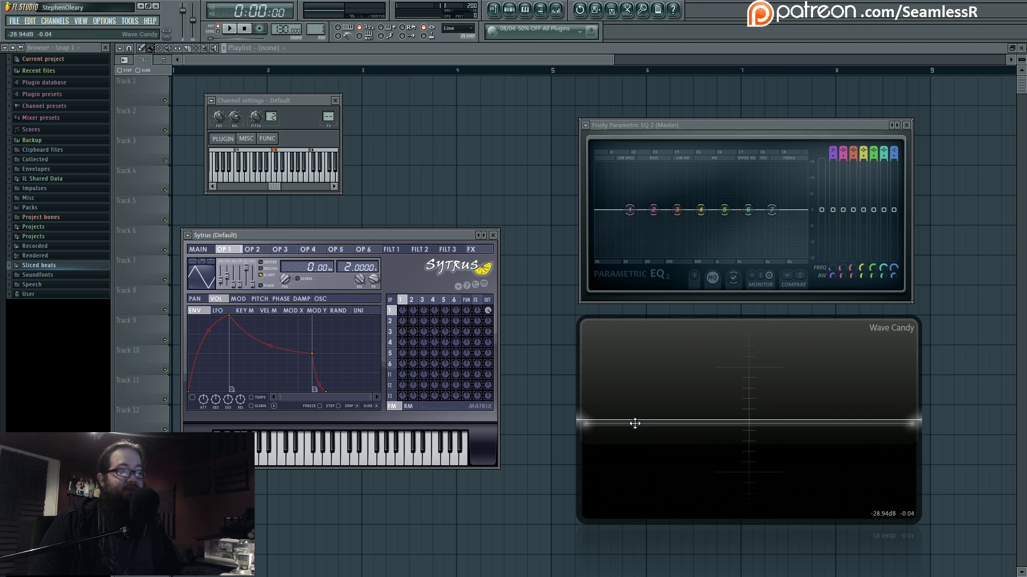
pyautogui.press('w')
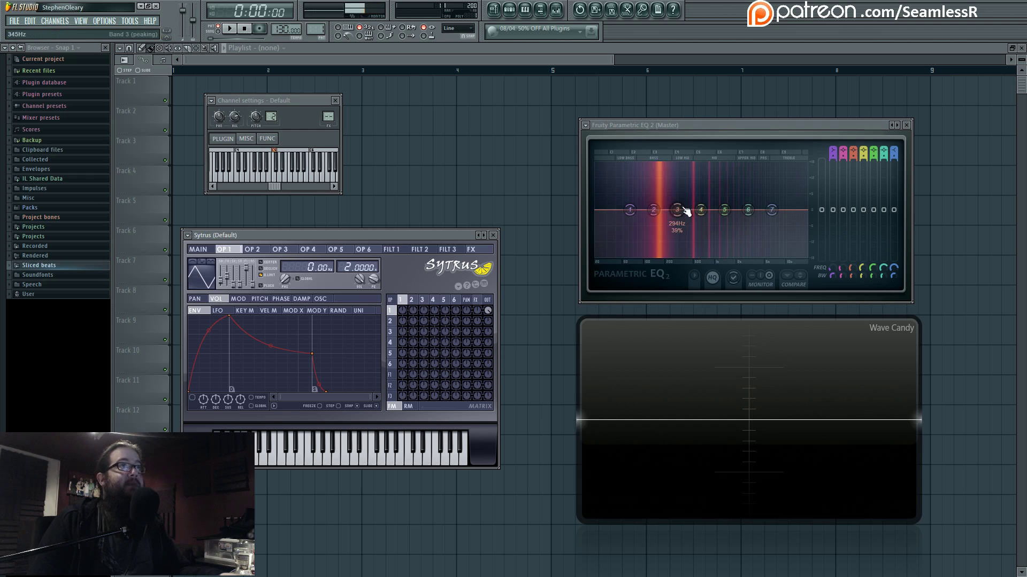
pyautogui.press('w')
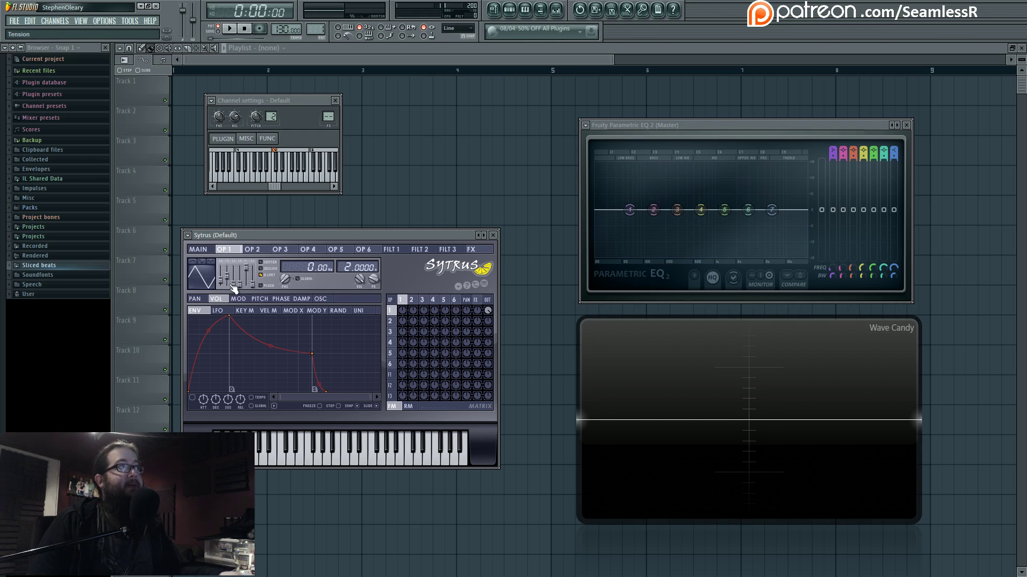
pyautogui.press('w')
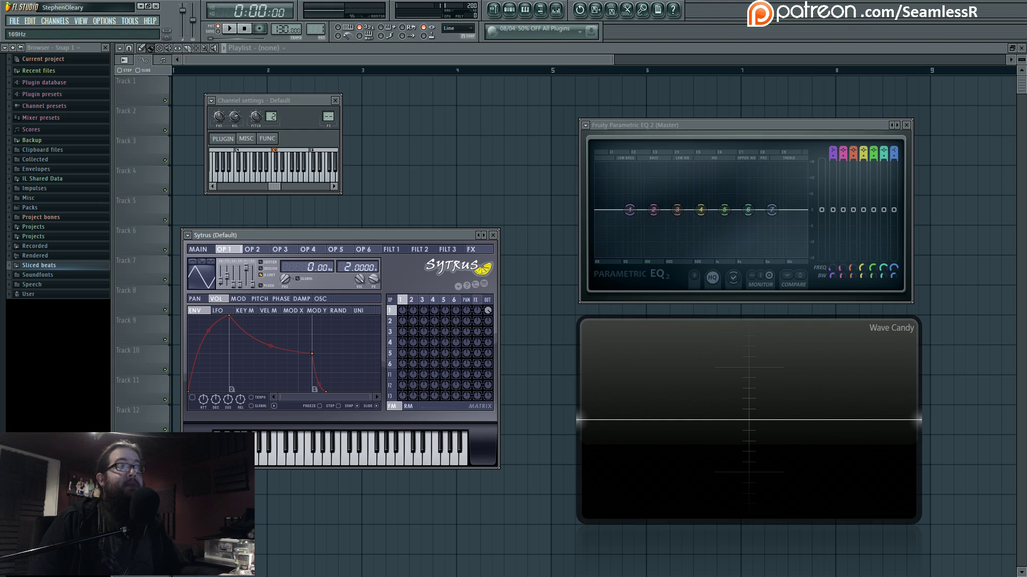
pyautogui.press('z')
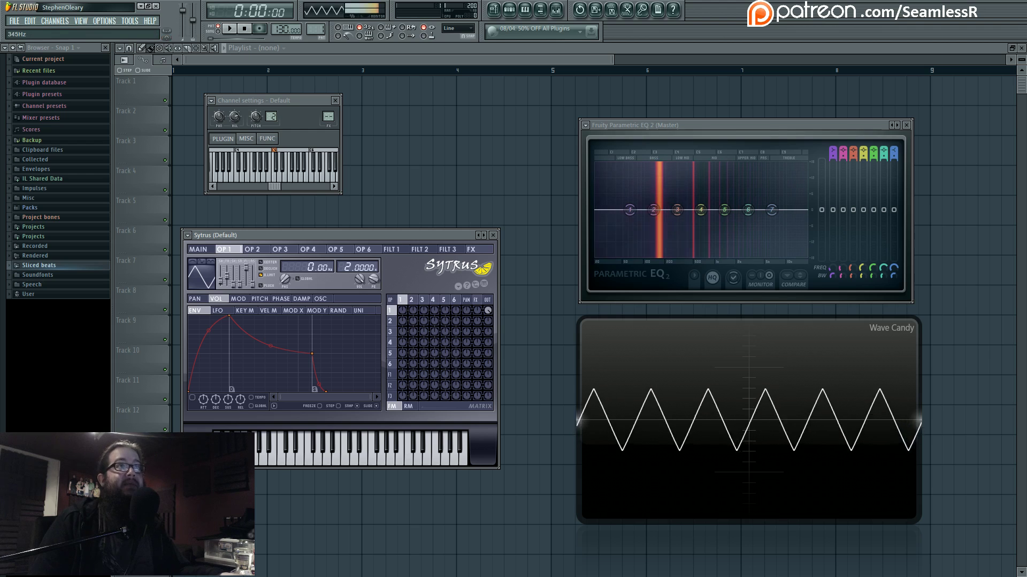
pyautogui.rightClick(771, 210)
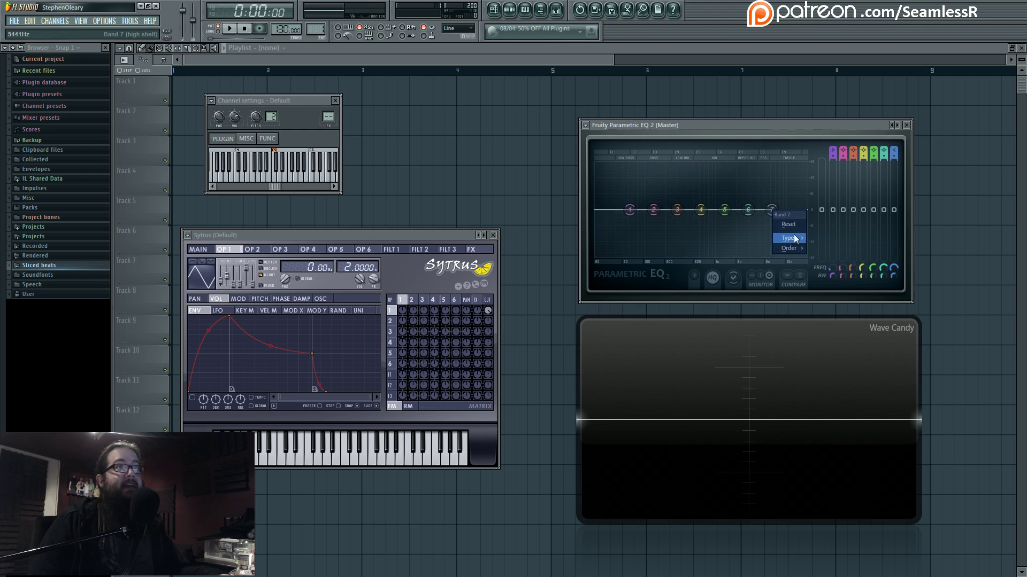
pyautogui.moveTo(795, 238)
pyautogui.click(840, 271)
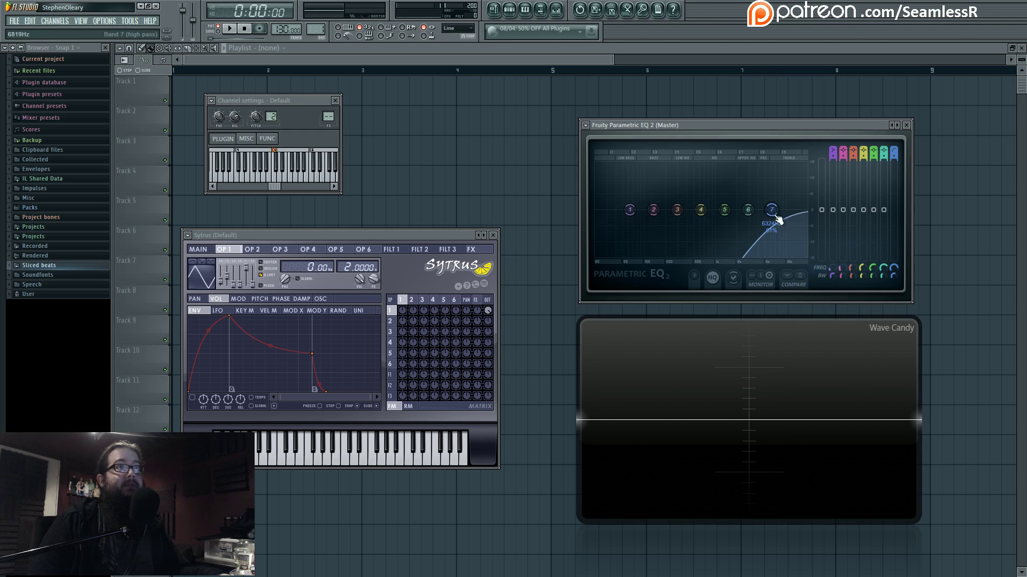
# Step: Make EQ band 7 a Steep 8 low pass and lower its cutoff to band 3's frequency
pyautogui.rightClick(771, 210)
pyautogui.click(827, 249)
pyautogui.rightClick(771, 210)
pyautogui.click(827, 248)
pyautogui.moveTo(773, 218); pyautogui.dragTo(677, 210)
# Step: Place Fruity Parametric EQ 2 before Wave Candy in the master track's effect chain and close the mixer
pyautogui.click(554, 11)
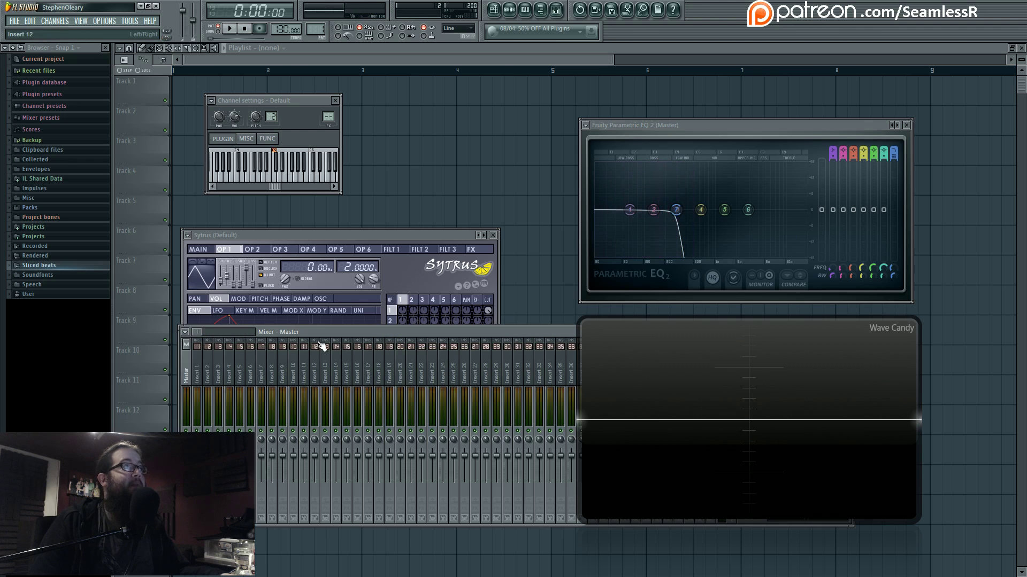
pyautogui.moveTo(342, 332); pyautogui.dragTo(77, 384)
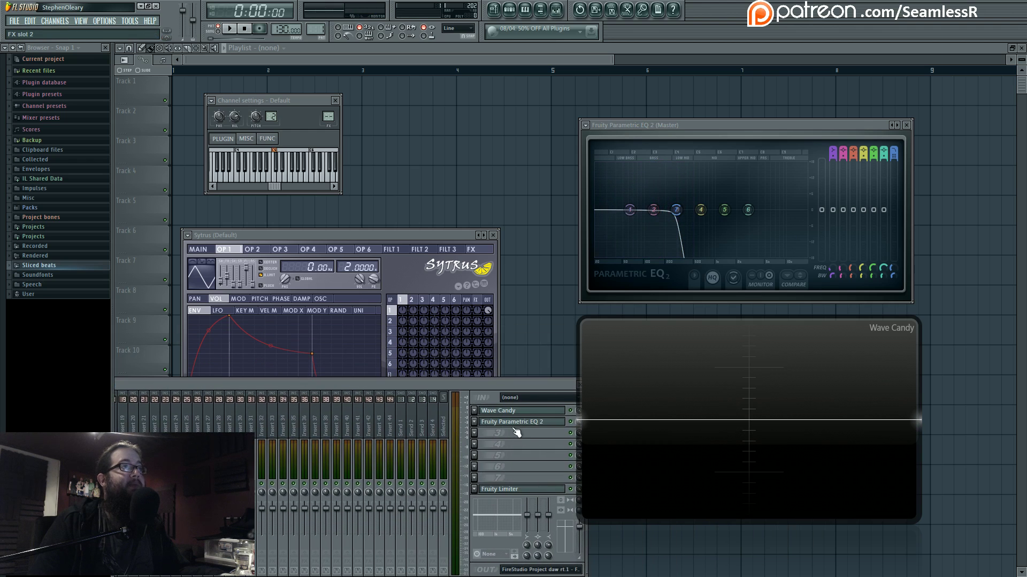
pyautogui.moveTo(525, 386); pyautogui.dragTo(870, 370)
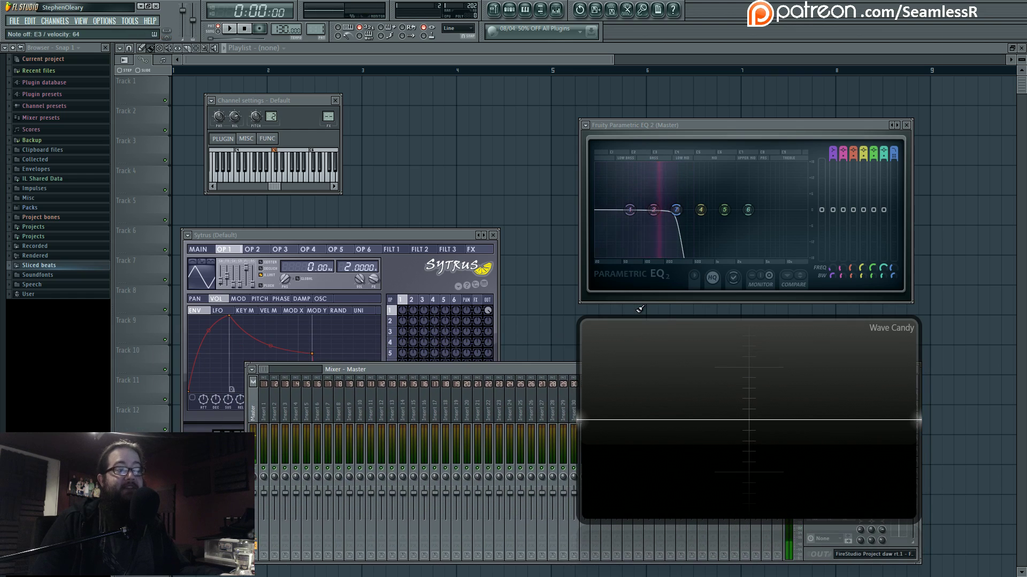
pyautogui.moveTo(512, 370); pyautogui.dragTo(113, 431)
pyautogui.click(516, 431)
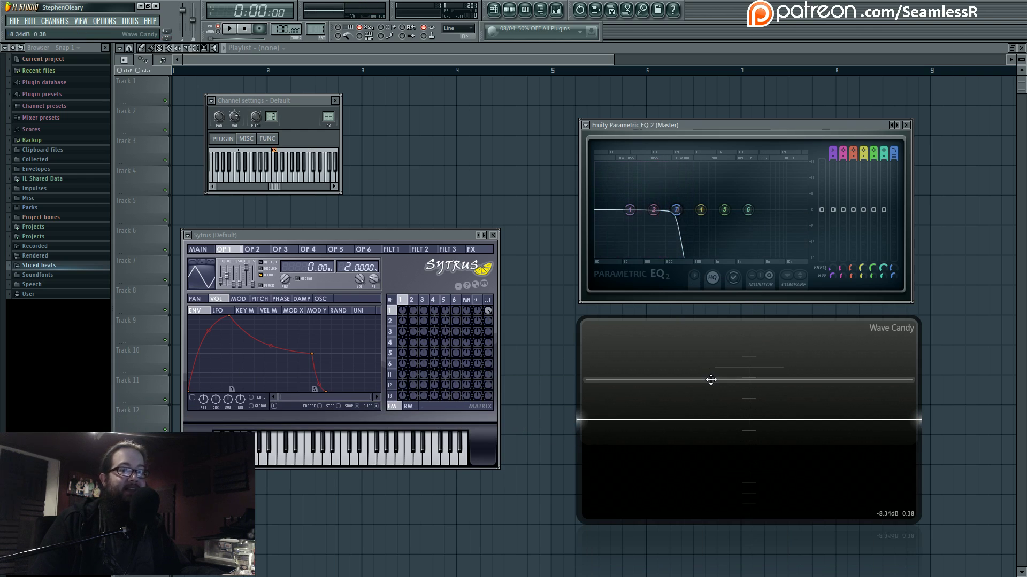
# Step: Raise band 7's low-pass cutoff to about 656 Hz and make band 1 a Steep 8 high pass
pyautogui.moveTo(676, 210); pyautogui.dragTo(701, 210)
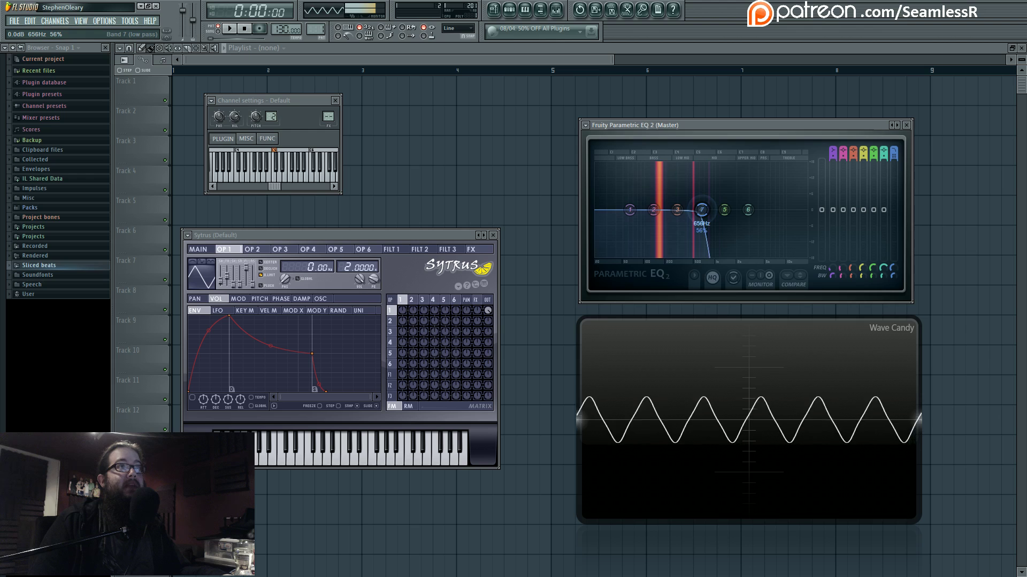
pyautogui.rightClick(630, 209)
pyautogui.moveTo(637, 247)
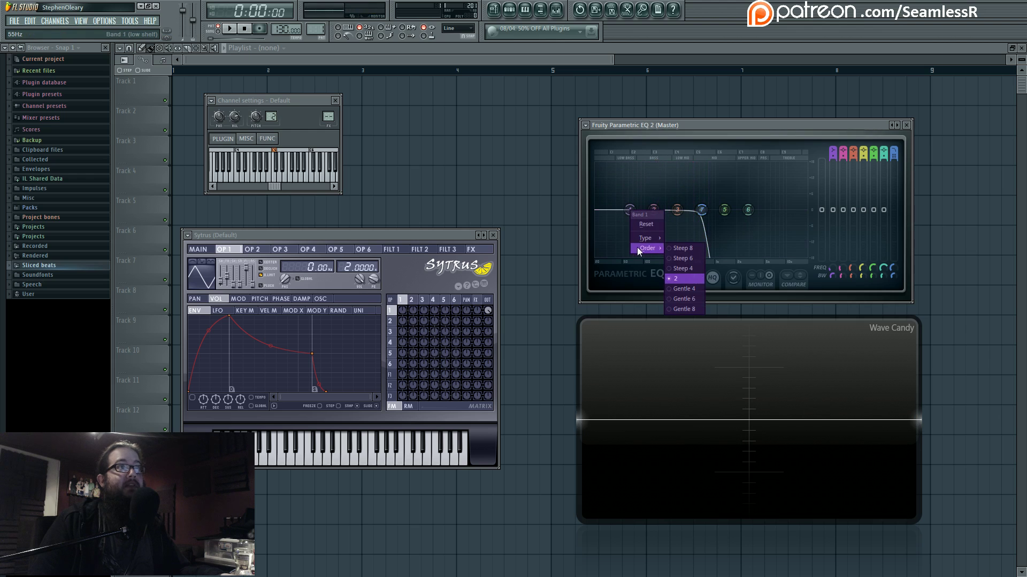
pyautogui.click(676, 249)
pyautogui.rightClick(630, 210)
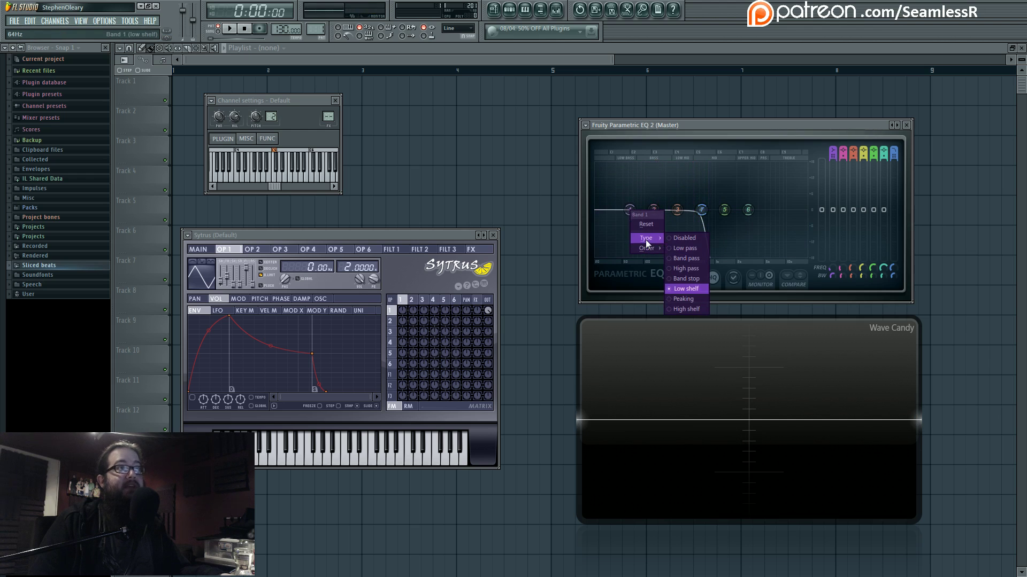
pyautogui.click(690, 269)
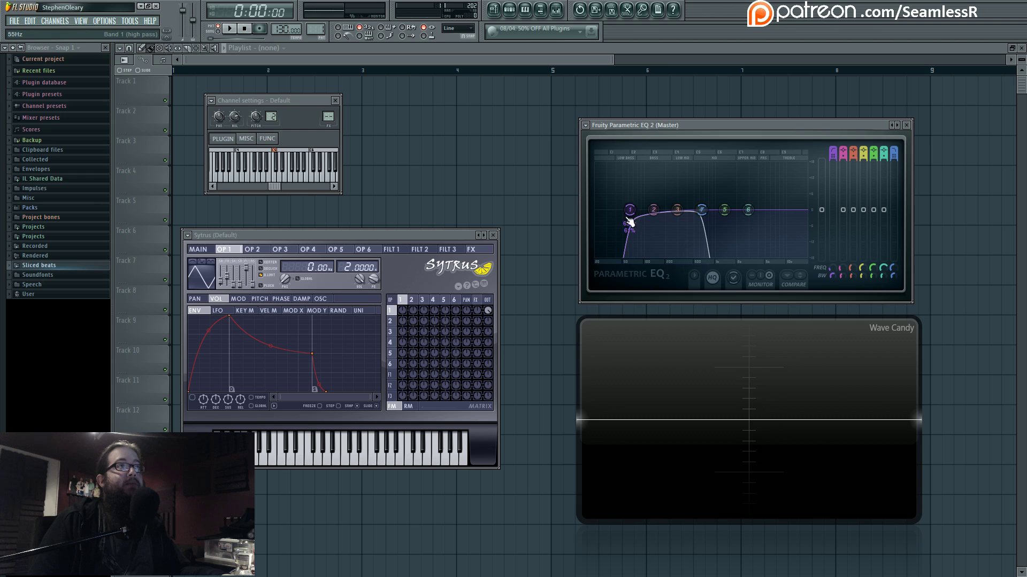
# Step: Raise band 1's high-pass cutoff past 305 Hz and bring band 7's cutoff close to it to isolate a single harmonic
pyautogui.moveTo(630, 212); pyautogui.dragTo(677, 212)
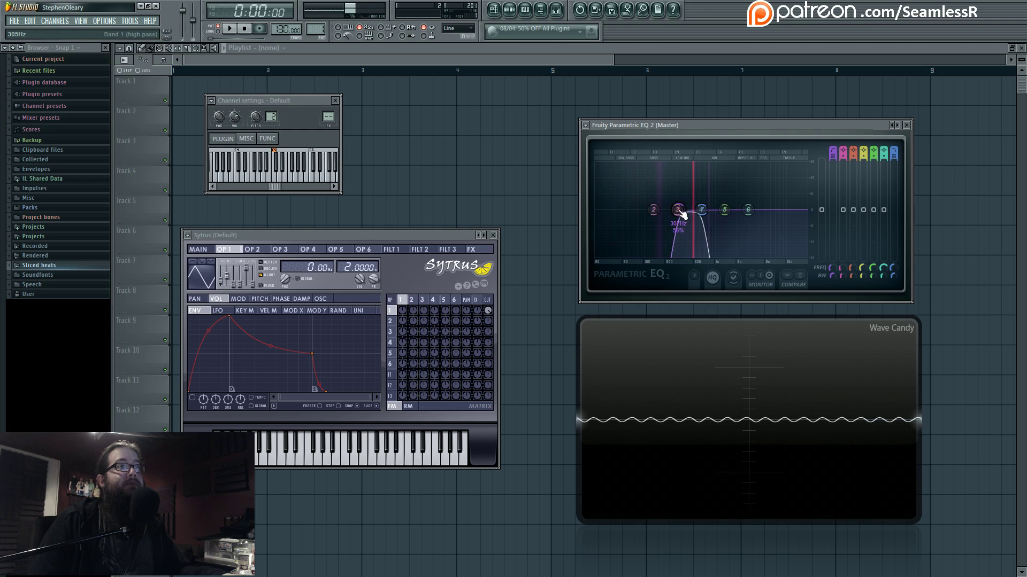
pyautogui.moveTo(678, 212)
pyautogui.mouseDown()
pyautogui.moveTo(697, 210)
pyautogui.moveTo(687, 210)
pyautogui.mouseUp()
pyautogui.click(701, 211)
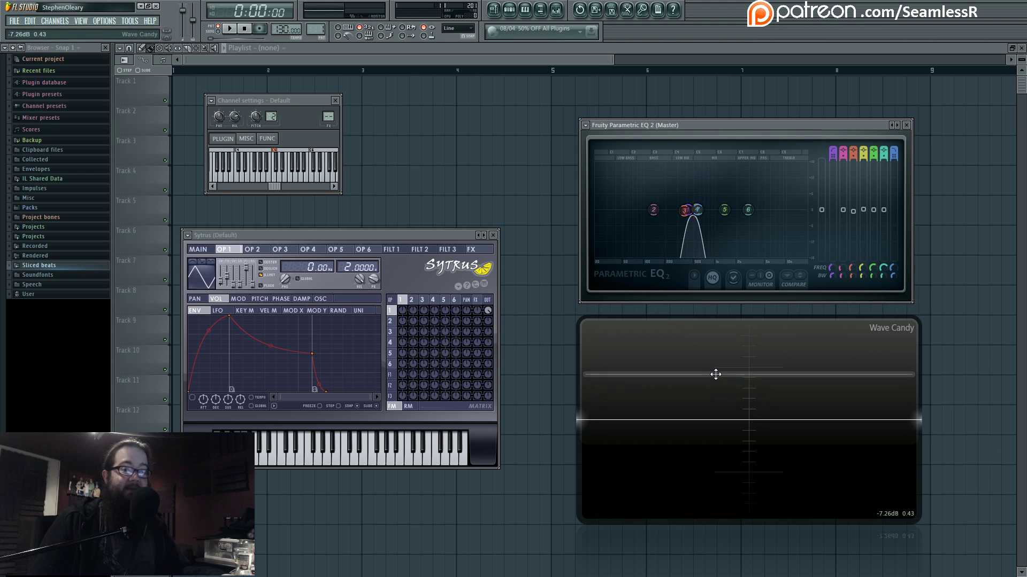
# Step: Move band 7's and band 1's cutoffs to opposite ends of the spectrum and play notes through the widened EQ
pyautogui.moveTo(697, 210); pyautogui.dragTo(804, 209)
pyautogui.moveTo(687, 210); pyautogui.dragTo(595, 209)
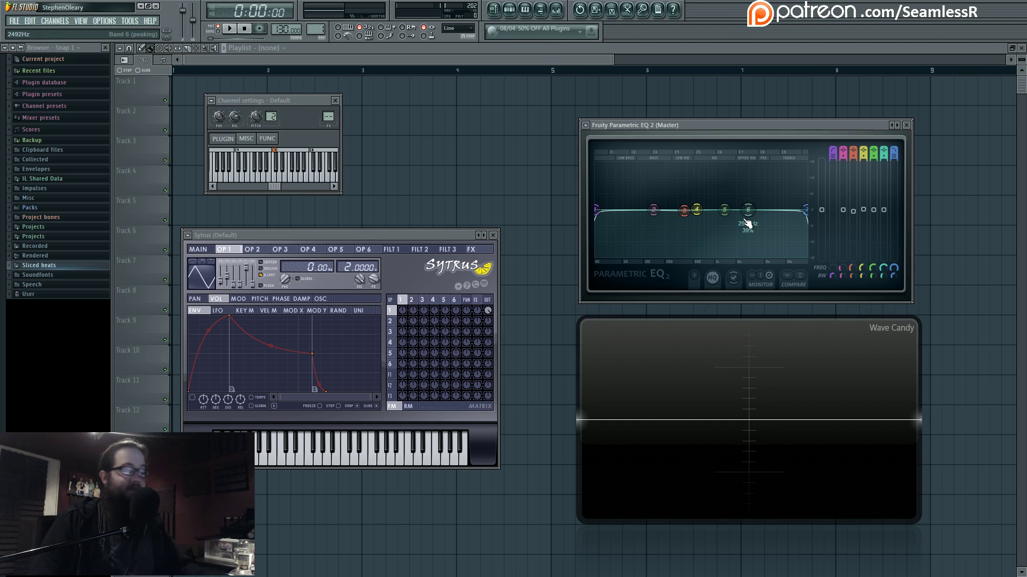
pyautogui.press('z')
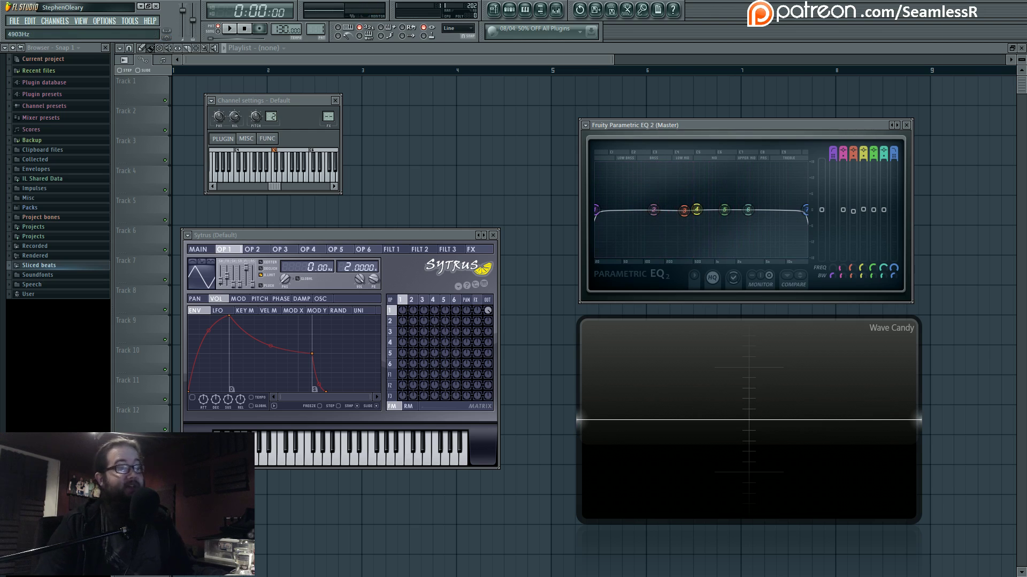
pyautogui.press('z')
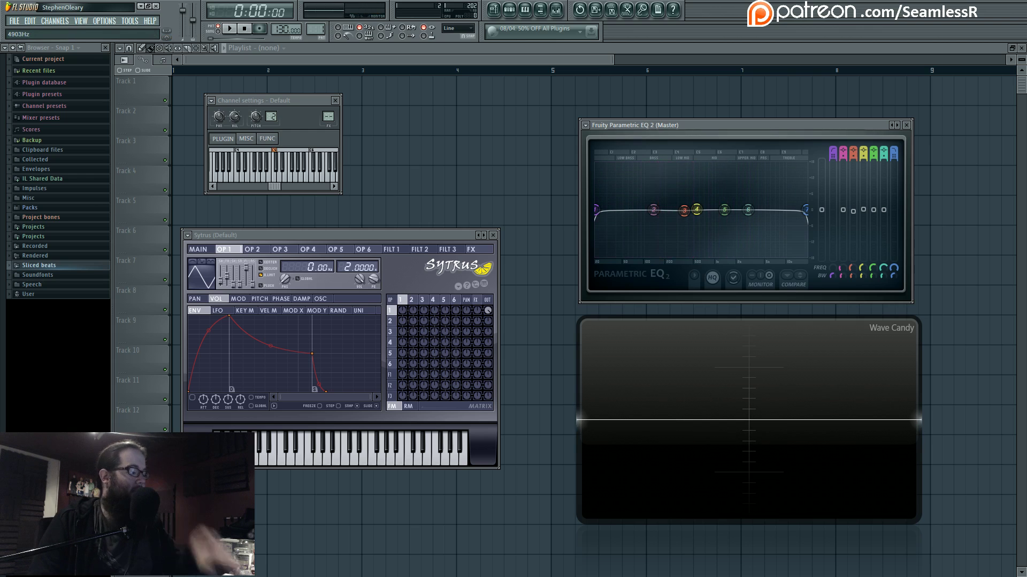
pyautogui.press('z')
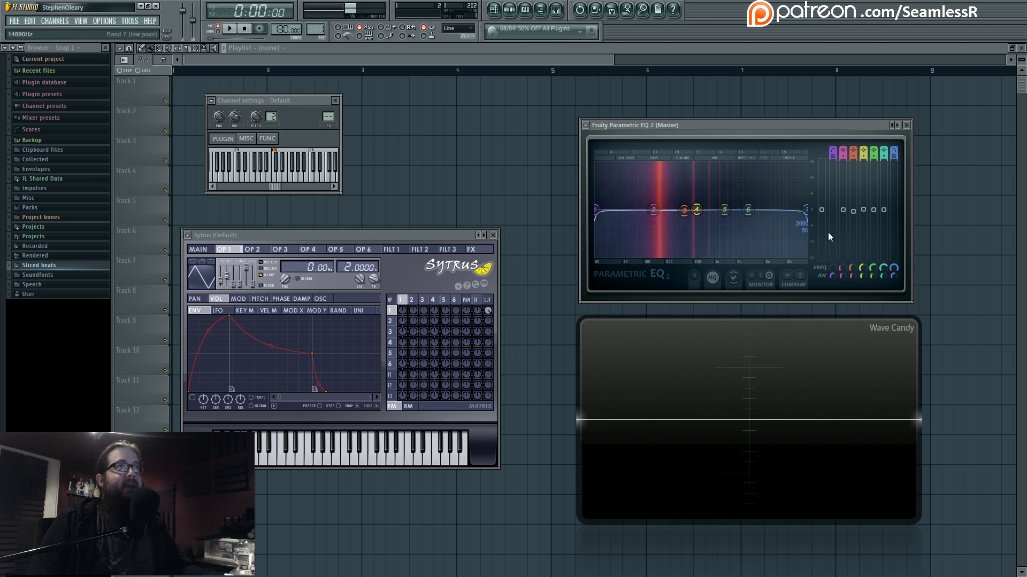
# Step: Change EQ band 7's type to Peaking and play a note to check the waveform
pyautogui.rightClick(807, 210)
pyautogui.moveTo(815, 239)
pyautogui.click(869, 299)
pyautogui.press('z')
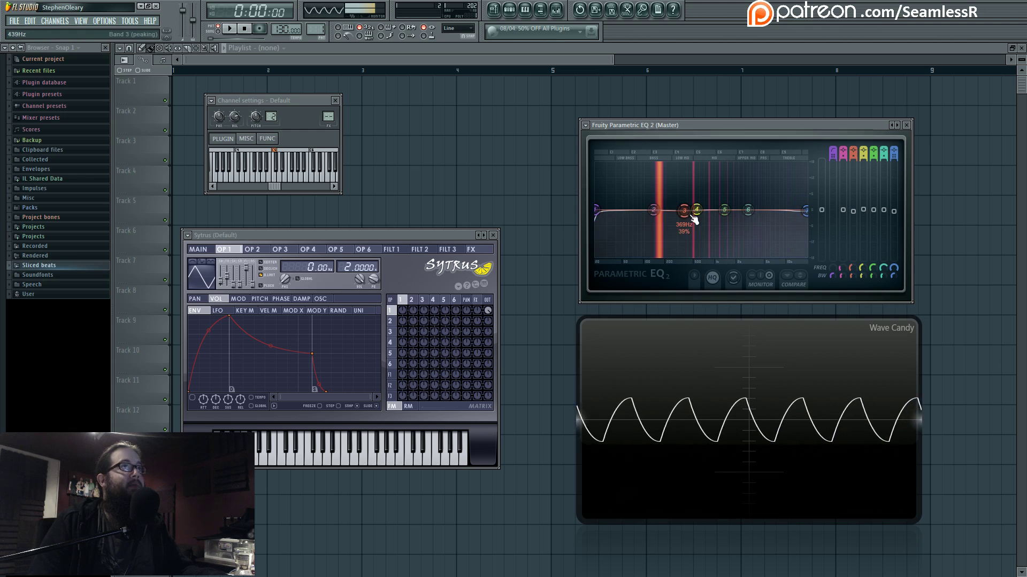
# Step: Nudge band 4's gain up slightly, and reset all bands of the parametric EQ to the flat default
pyautogui.moveTo(697, 210); pyautogui.dragTo(694, 207)
pyautogui.rightClick(597, 210)
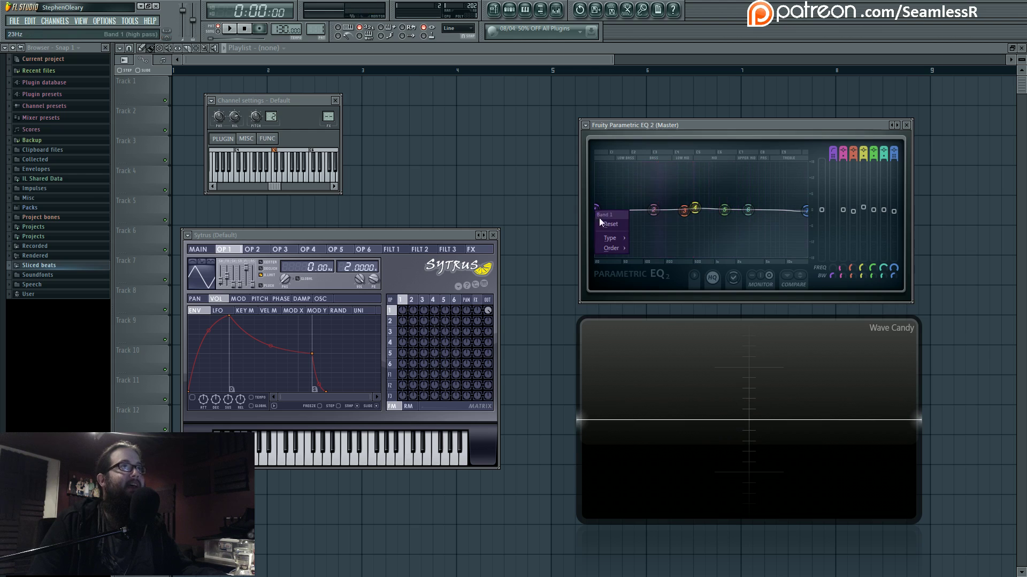
pyautogui.click(808, 278)
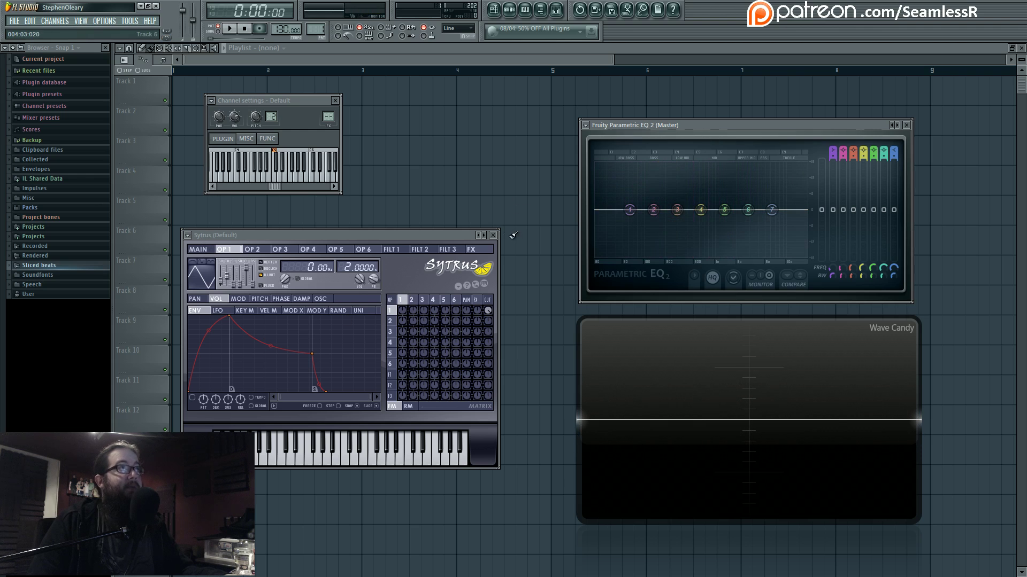
# Step: Load Edison into effect slot 3 of the master mixer track and reposition its window
pyautogui.click(556, 9)
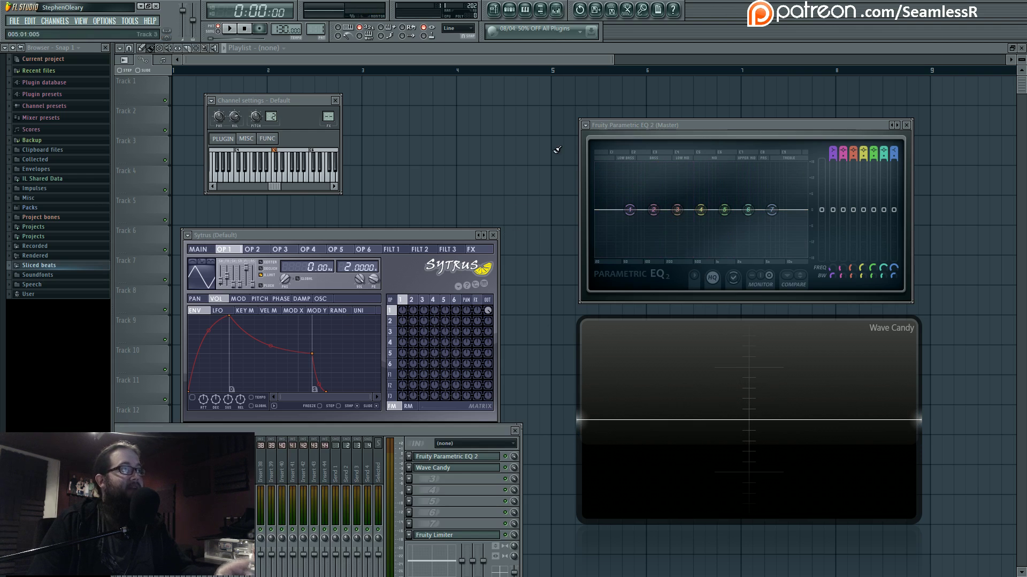
pyautogui.click(408, 479)
pyautogui.moveTo(442, 379)
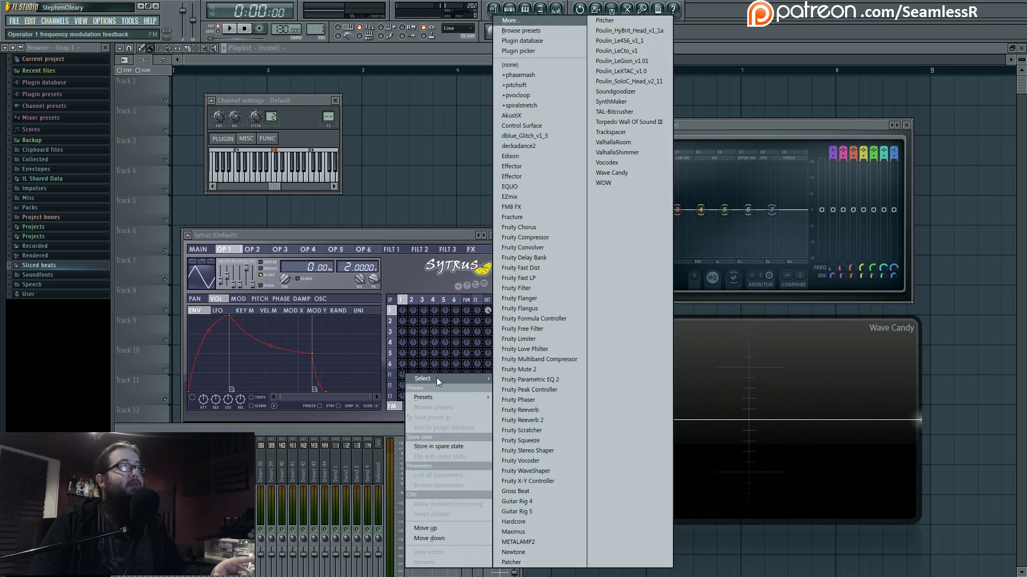
pyautogui.click(541, 156)
pyautogui.moveTo(521, 158); pyautogui.dragTo(583, 140)
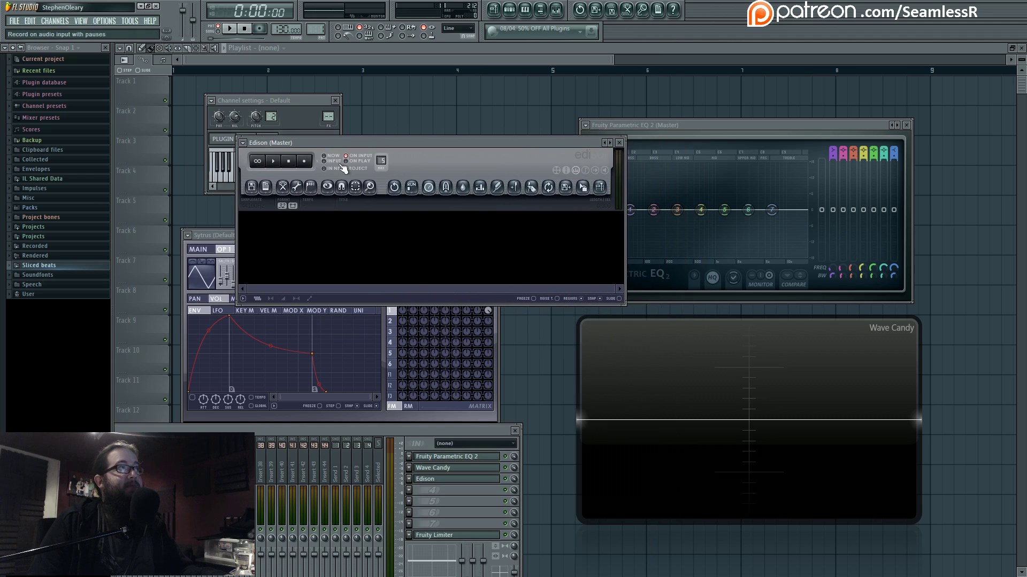
# Step: Set Edison's record mode to Now and record a short triangle wave note
pyautogui.moveTo(380, 160); pyautogui.dragTo(381, 174)
pyautogui.click(304, 162)
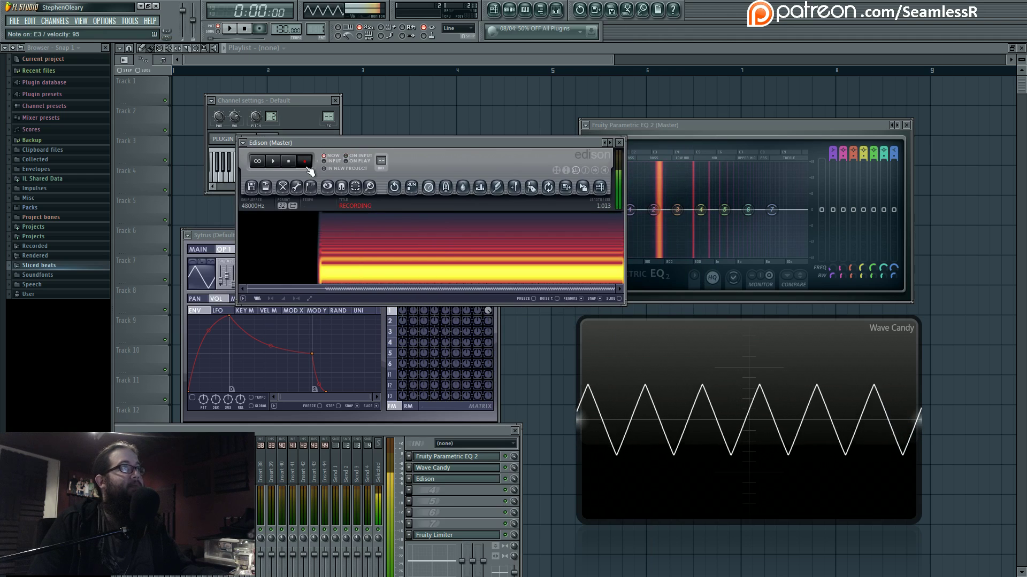
pyautogui.click(305, 162)
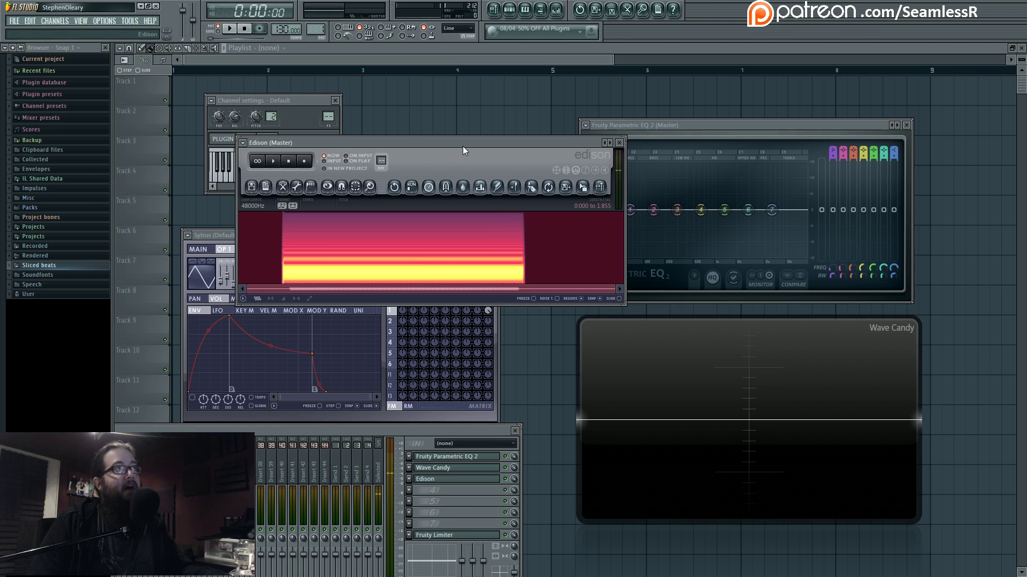
# Step: Enable Dual view in Edison, clear the selection, and zoom in on the recorded triangle waveform
pyautogui.rightClick(407, 261)
pyautogui.moveTo(434, 323)
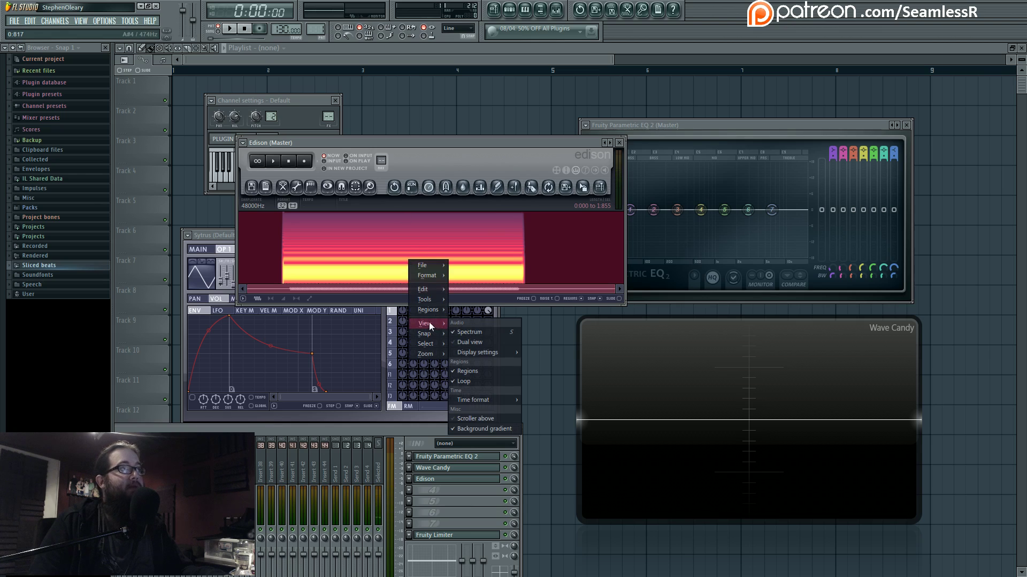
pyautogui.click(485, 344)
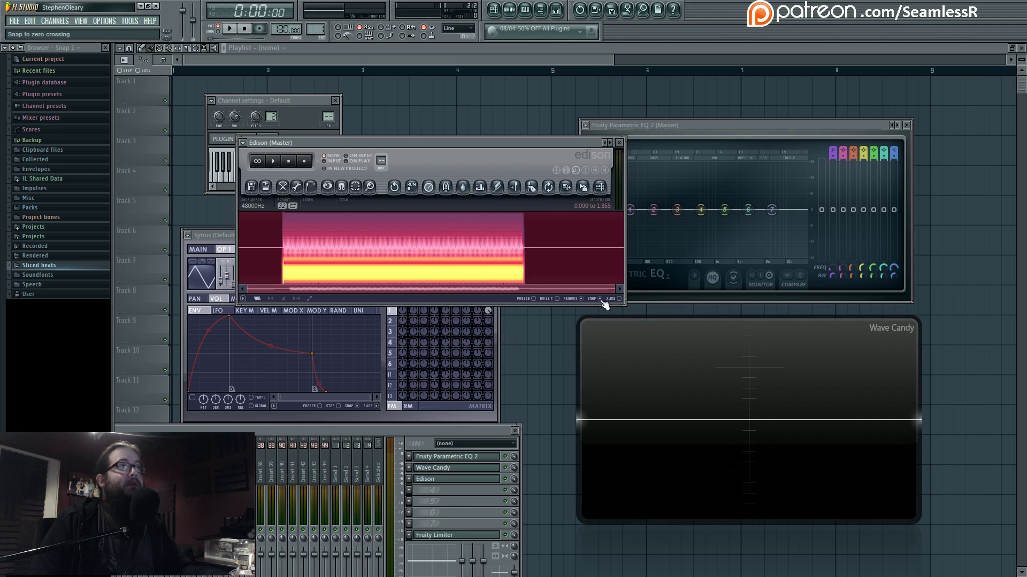
pyautogui.rightClick(576, 251)
pyautogui.click(552, 224)
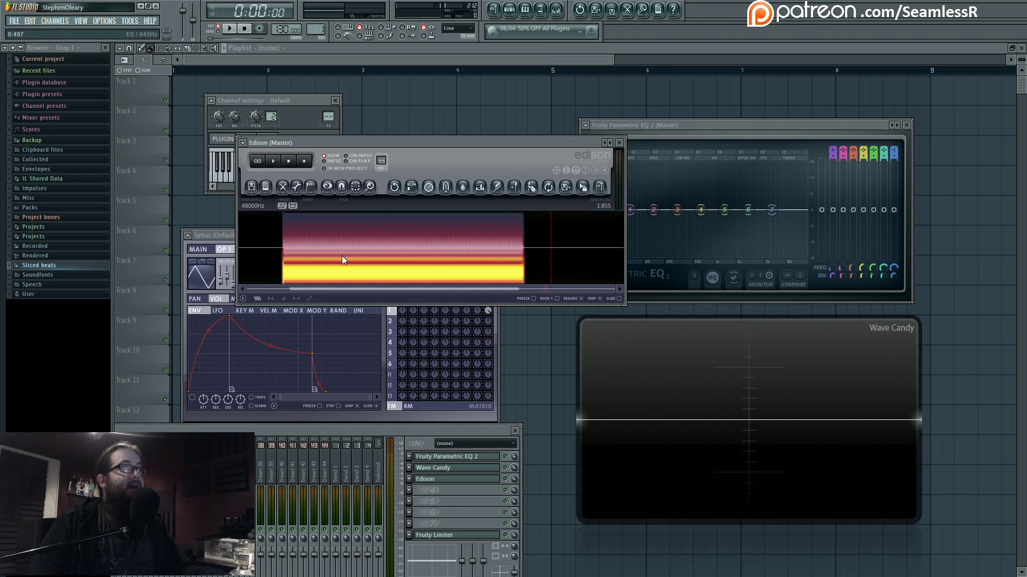
pyautogui.moveTo(614, 292); pyautogui.dragTo(370, 287)
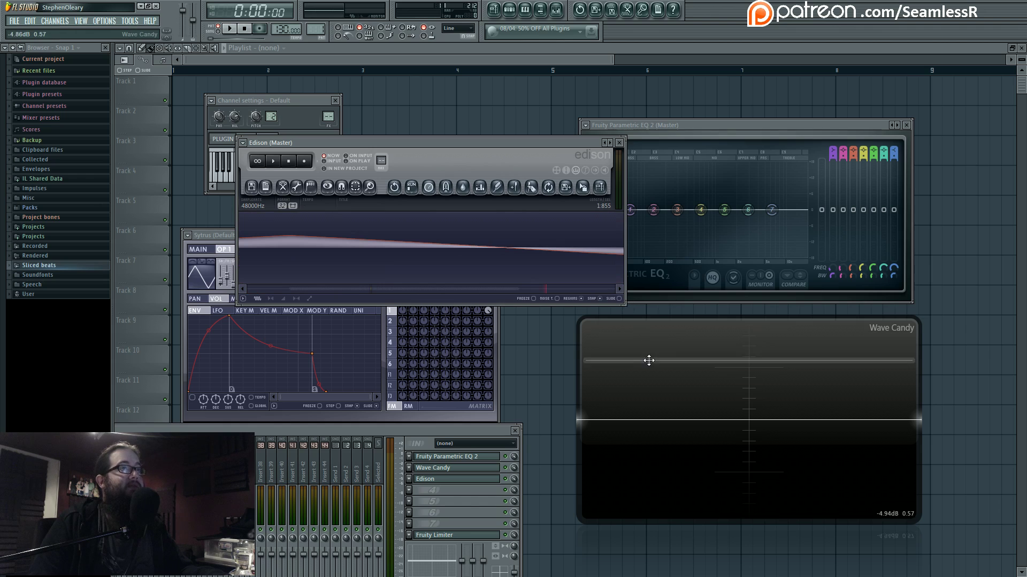
# Step: Move Wave Candy and Edison apart, bring the mixer and Edison back to the front, and hide the playlist
pyautogui.moveTo(663, 370)
pyautogui.mouseDown()
pyautogui.moveTo(766, 133)
pyautogui.moveTo(748, 104)
pyautogui.mouseUp()
pyautogui.moveTo(517, 149); pyautogui.dragTo(514, 298)
pyautogui.click(619, 460)
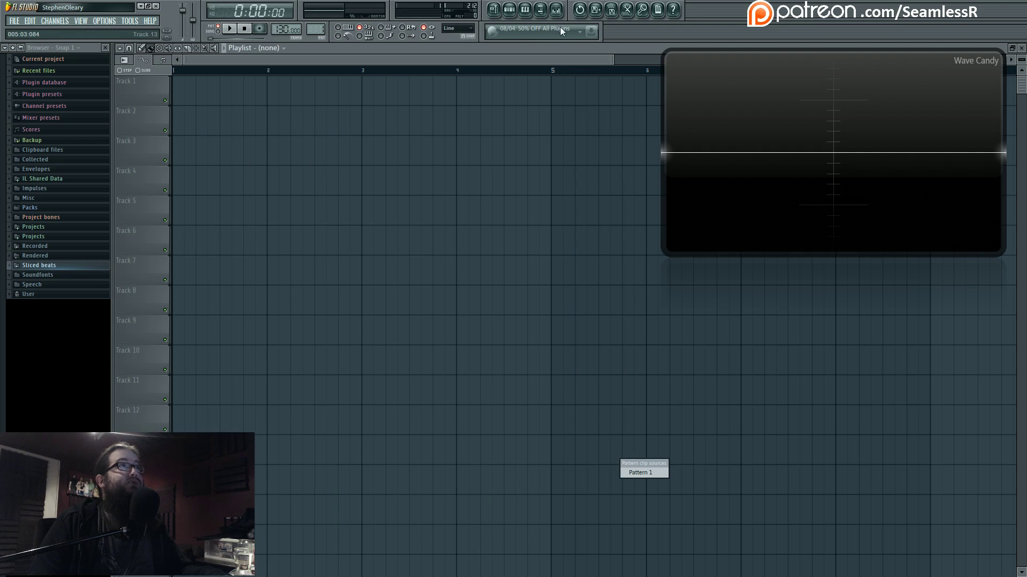
pyautogui.click(556, 11)
pyautogui.click(461, 479)
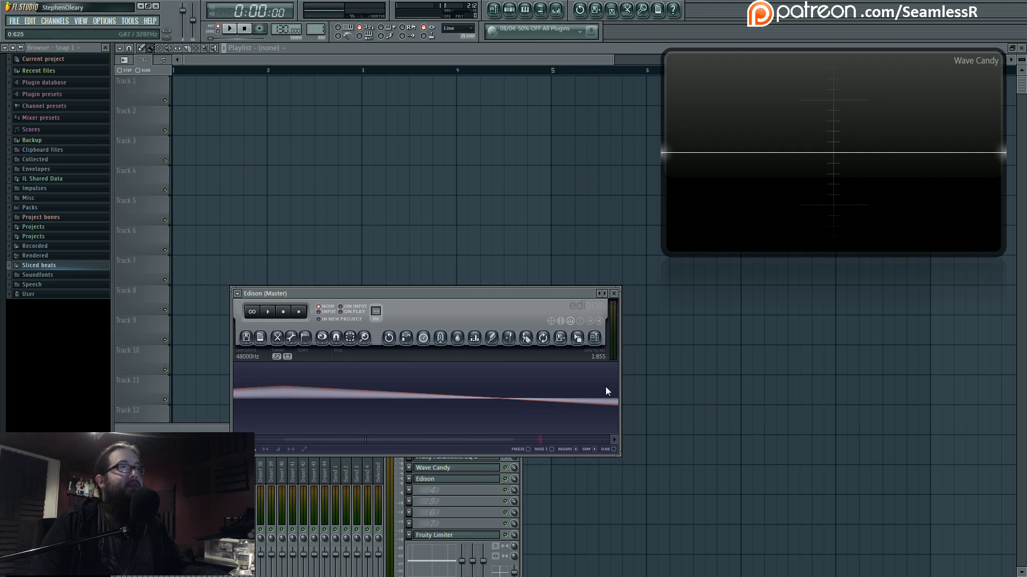
pyautogui.press('F5')
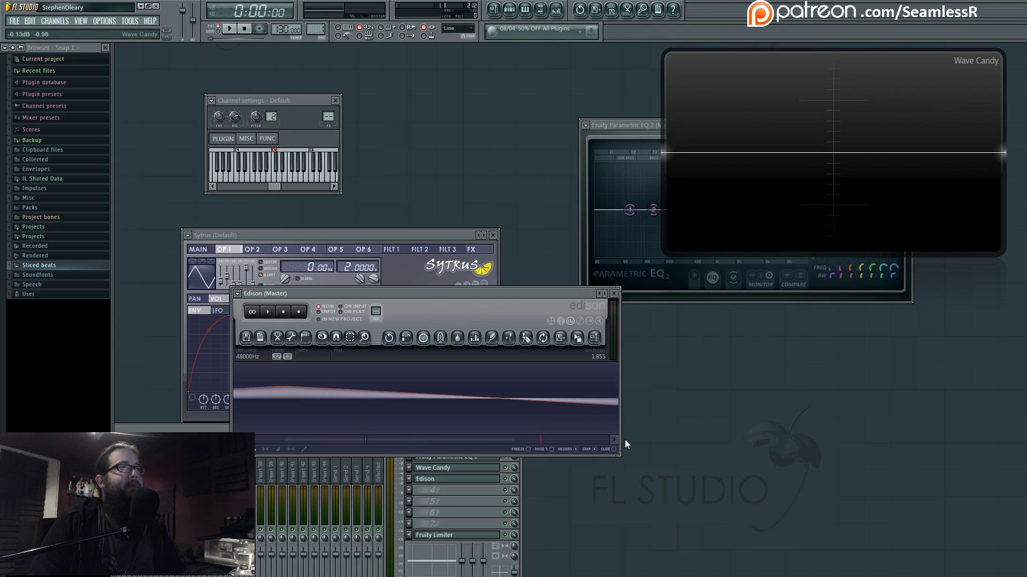
# Step: Enlarge and raise the Edison window, and examine the triangle wave's lower and upper peaks at sample level
pyautogui.moveTo(624, 447); pyautogui.dragTo(996, 561)
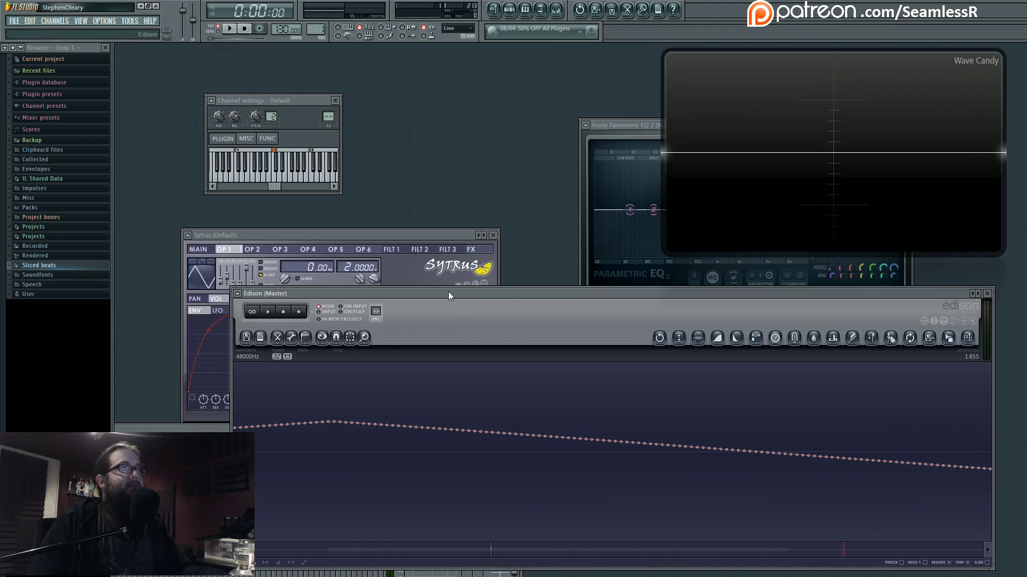
pyautogui.moveTo(448, 295); pyautogui.dragTo(448, 233)
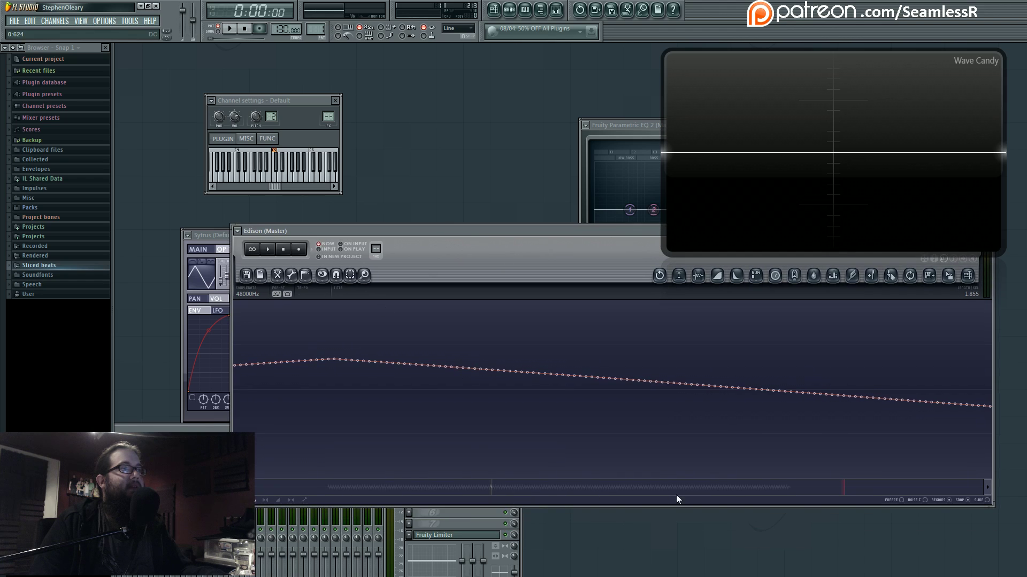
pyautogui.moveTo(475, 489); pyautogui.dragTo(482, 487)
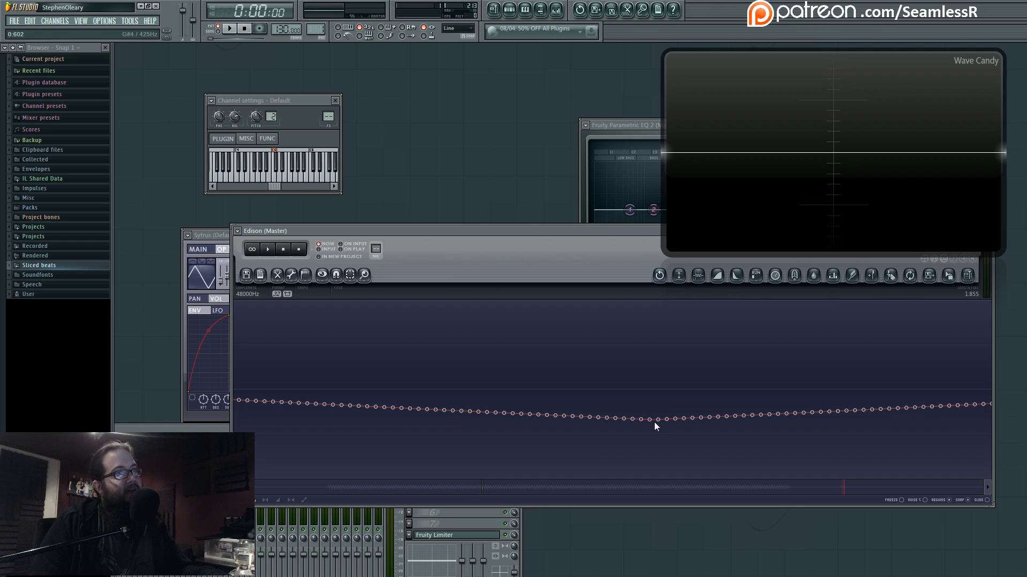
pyautogui.moveTo(482, 488); pyautogui.dragTo(479, 490)
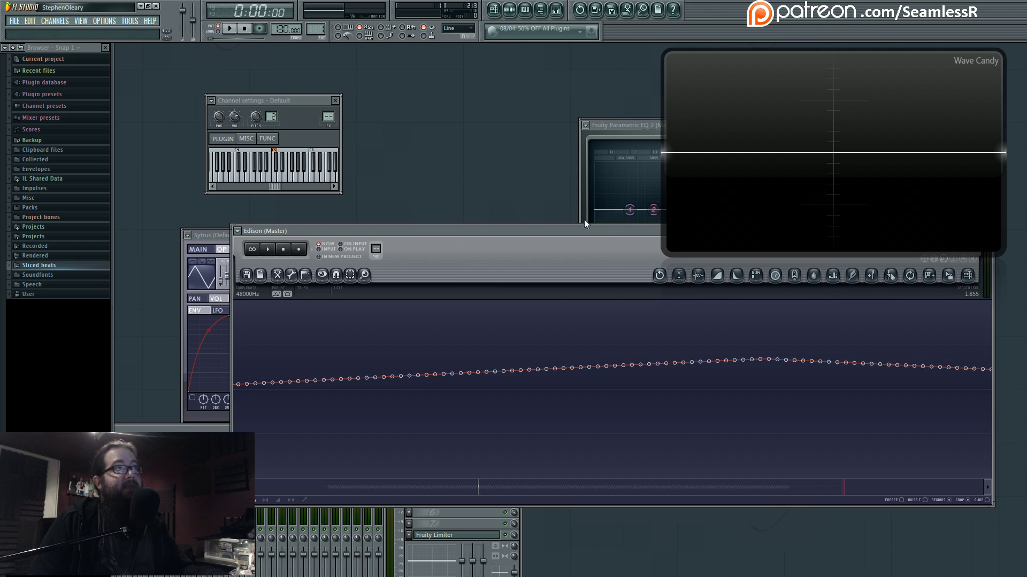
# Step: Close Edison and the mixer, and arrange the parametric EQ window directly above Wave Candy
pyautogui.moveTo(586, 231); pyautogui.dragTo(515, 290)
pyautogui.click(918, 290)
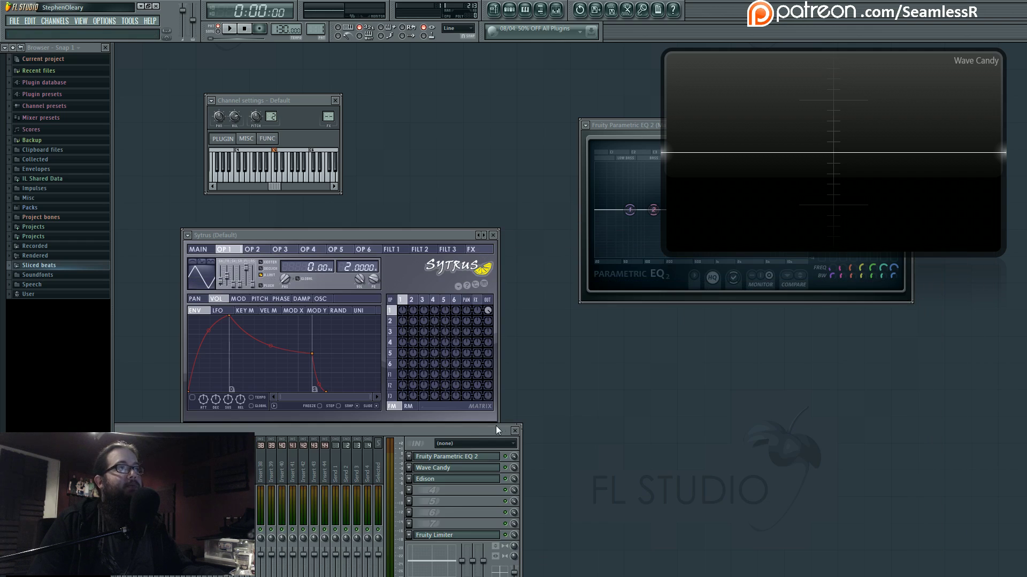
pyautogui.click(515, 431)
pyautogui.moveTo(631, 127); pyautogui.dragTo(575, 153)
pyautogui.moveTo(695, 80); pyautogui.dragTo(587, 367)
pyautogui.moveTo(624, 151); pyautogui.dragTo(655, 140)
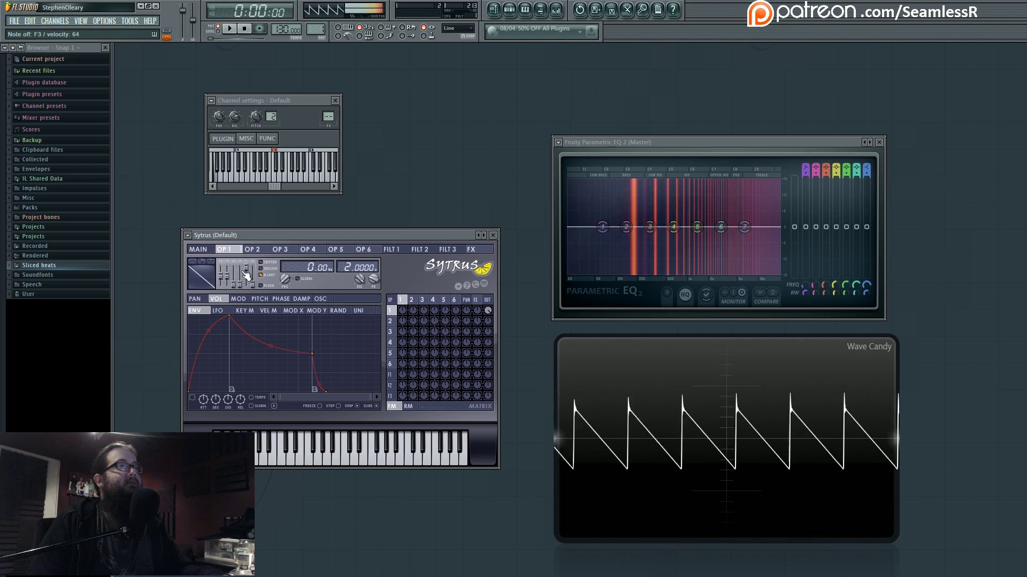
# Step: Open the mixer, resize and reposition it so the master effect slots and output stay accessible, and close it again
pyautogui.click(556, 11)
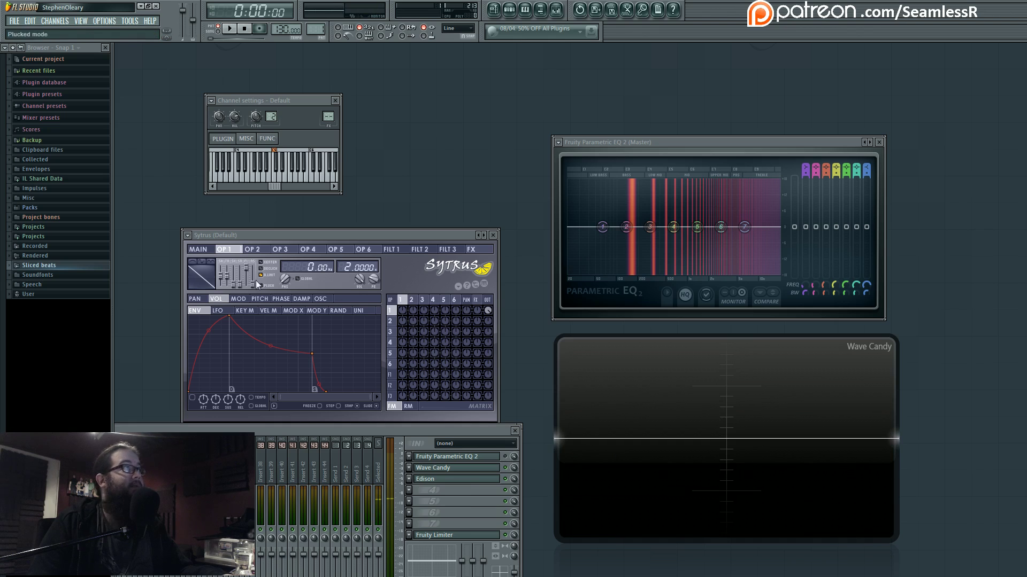
pyautogui.press('F9')
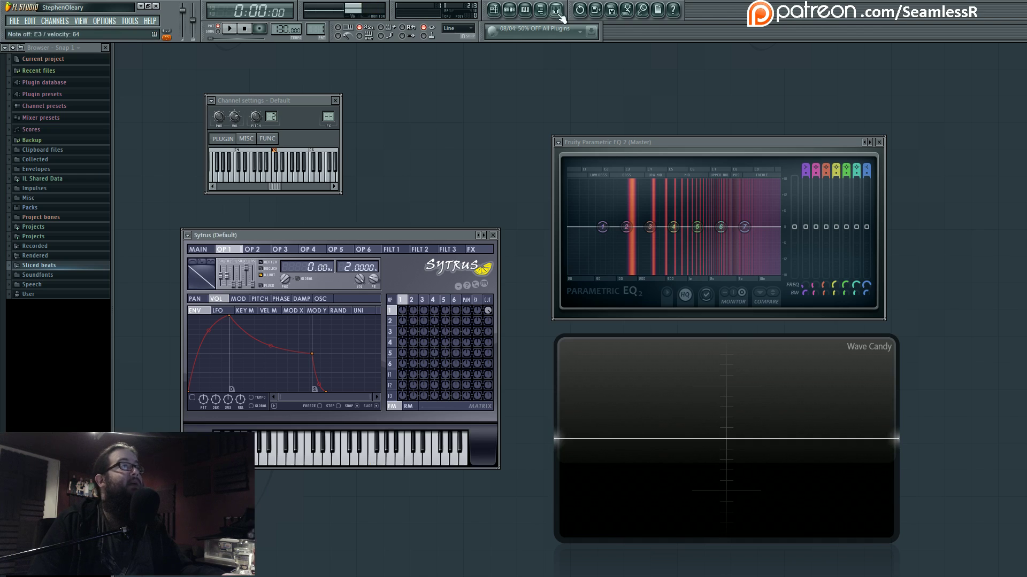
pyautogui.press('F9')
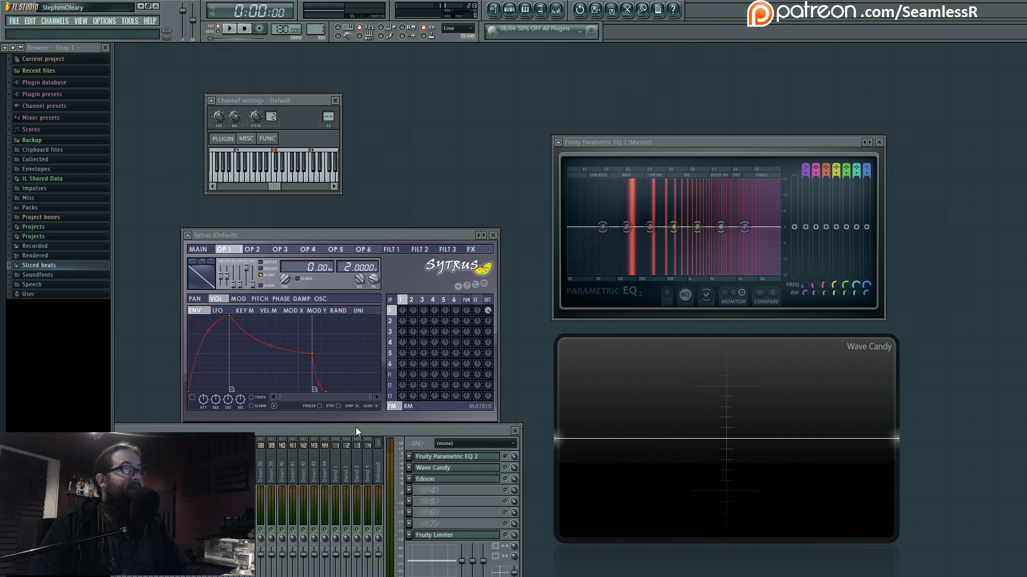
pyautogui.moveTo(356, 428); pyautogui.dragTo(563, 299)
pyautogui.moveTo(228, 300); pyautogui.dragTo(390, 299)
pyautogui.moveTo(224, 423); pyautogui.dragTo(224, 432)
pyautogui.moveTo(416, 298); pyautogui.dragTo(34, 370)
pyautogui.click(502, 371)
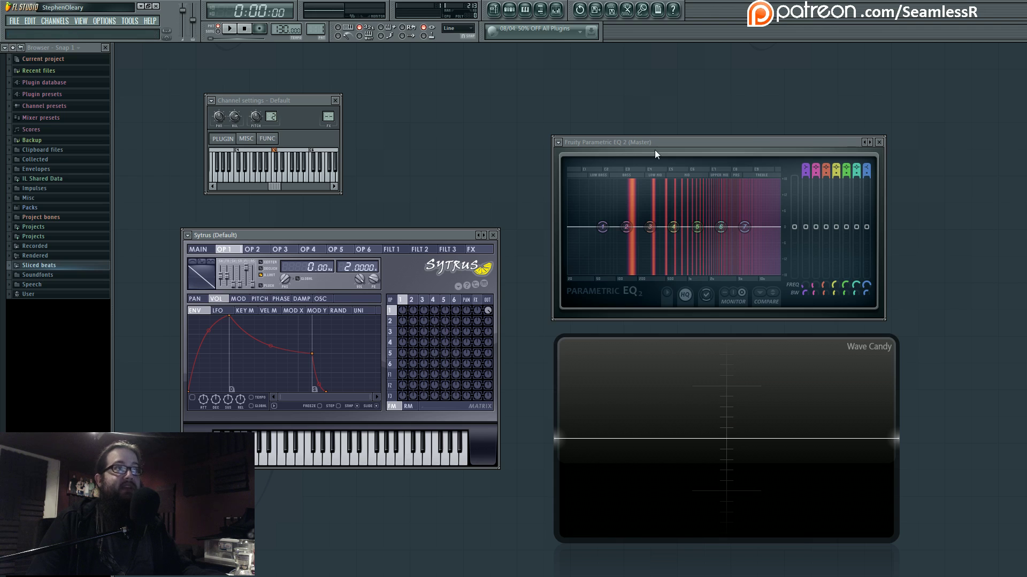
pyautogui.click(556, 9)
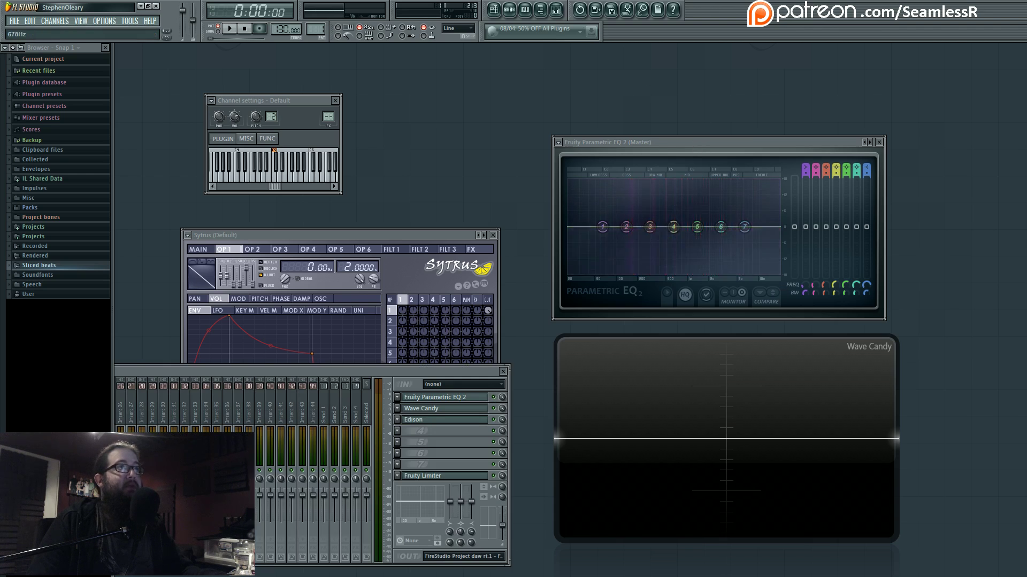
pyautogui.click(504, 372)
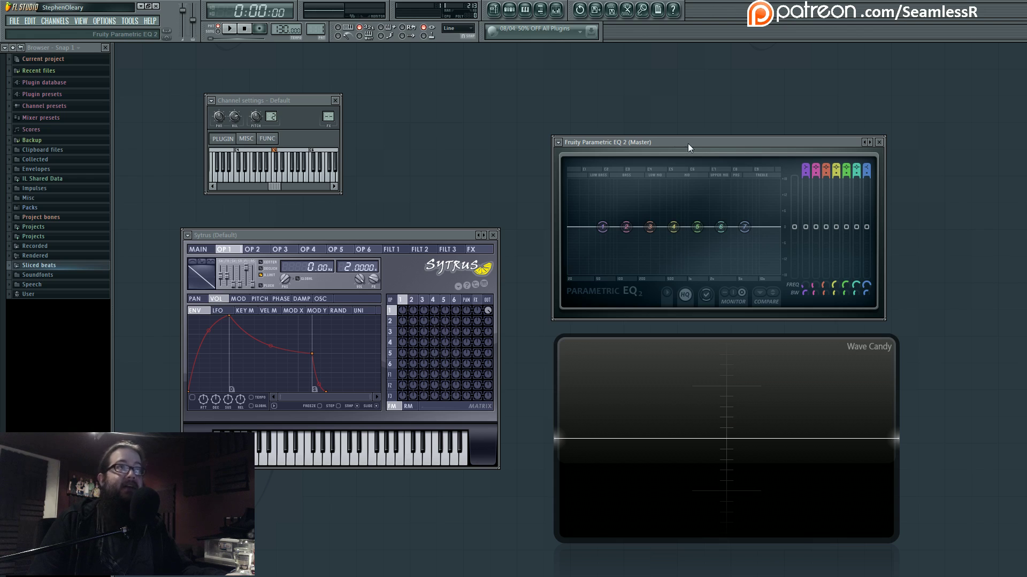
# Step: Set EQ band 7's type to Low pass and move its cutoff to the high end of the spectrum
pyautogui.rightClick(745, 228)
pyautogui.moveTo(759, 256)
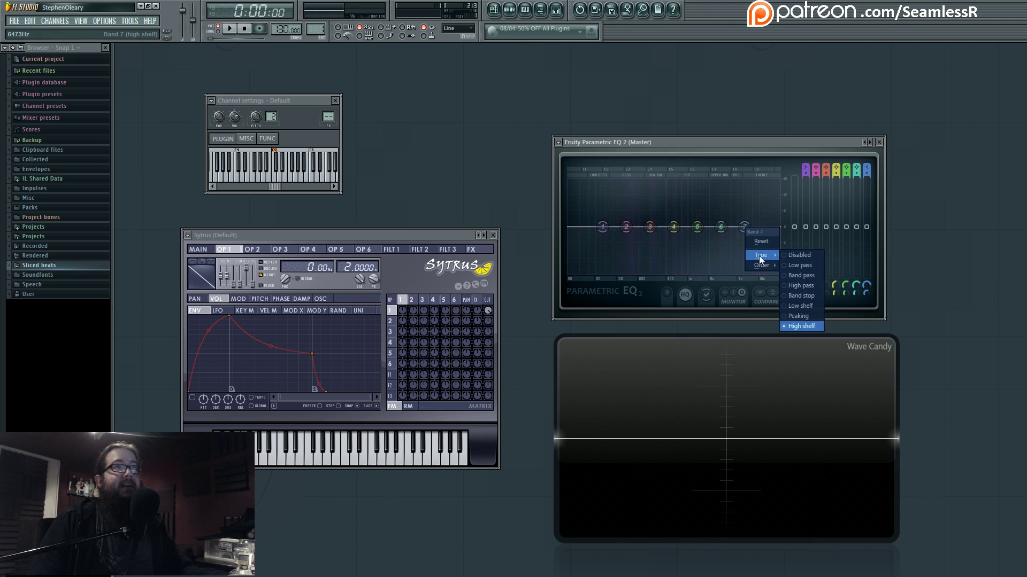
pyautogui.click(808, 267)
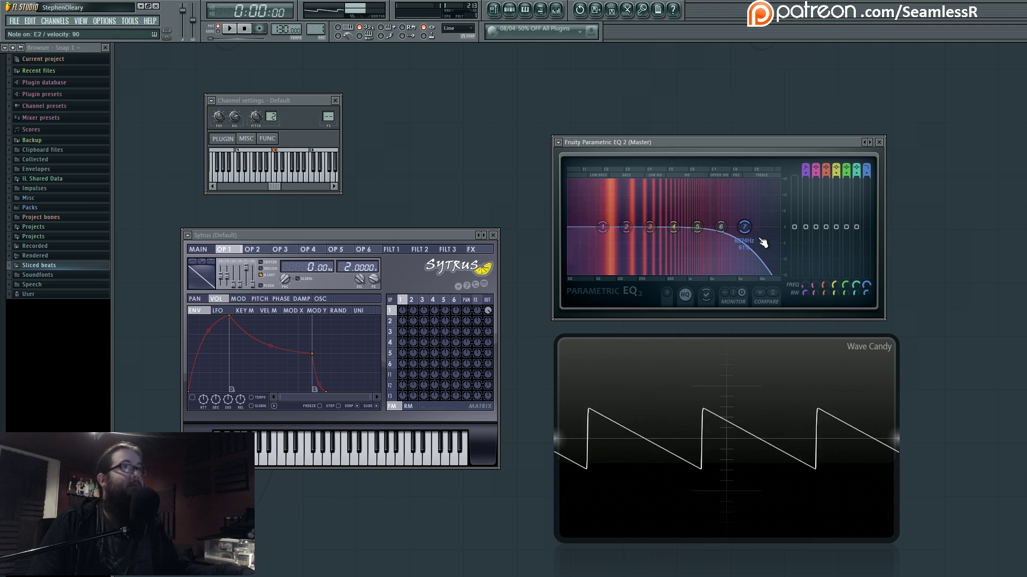
pyautogui.moveTo(744, 227); pyautogui.dragTo(776, 229)
# Step: Change EQ band 7's type to Peaking and keep it near the top of the frequency range
pyautogui.rightClick(775, 229)
pyautogui.moveTo(790, 260)
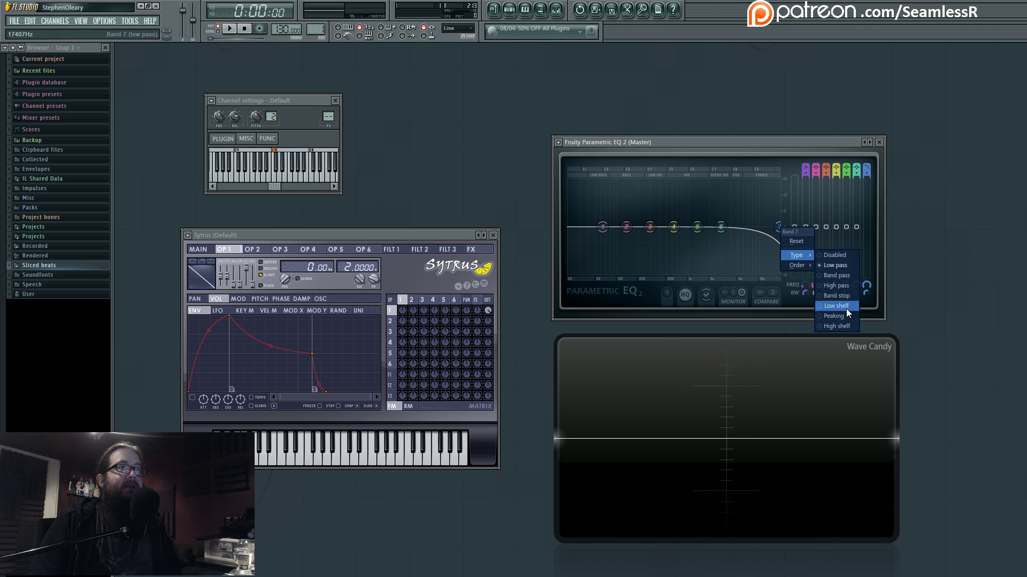
pyautogui.click(834, 316)
pyautogui.moveTo(778, 229); pyautogui.dragTo(781, 231)
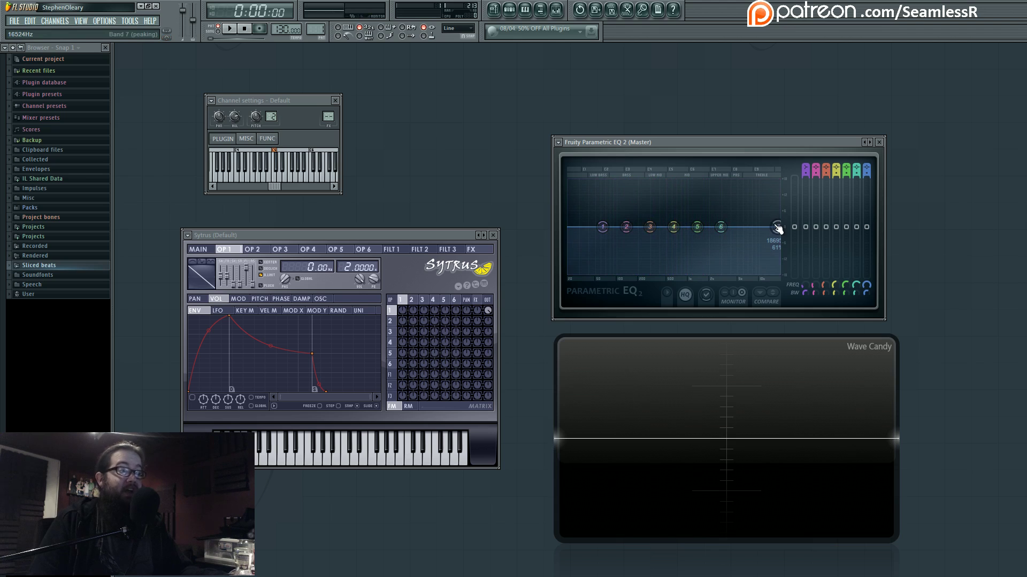
# Step: Reopen the mixer, reposition and narrow its window, and open Edison from the master track's effect slot
pyautogui.click(556, 10)
pyautogui.moveTo(415, 374); pyautogui.dragTo(722, 357)
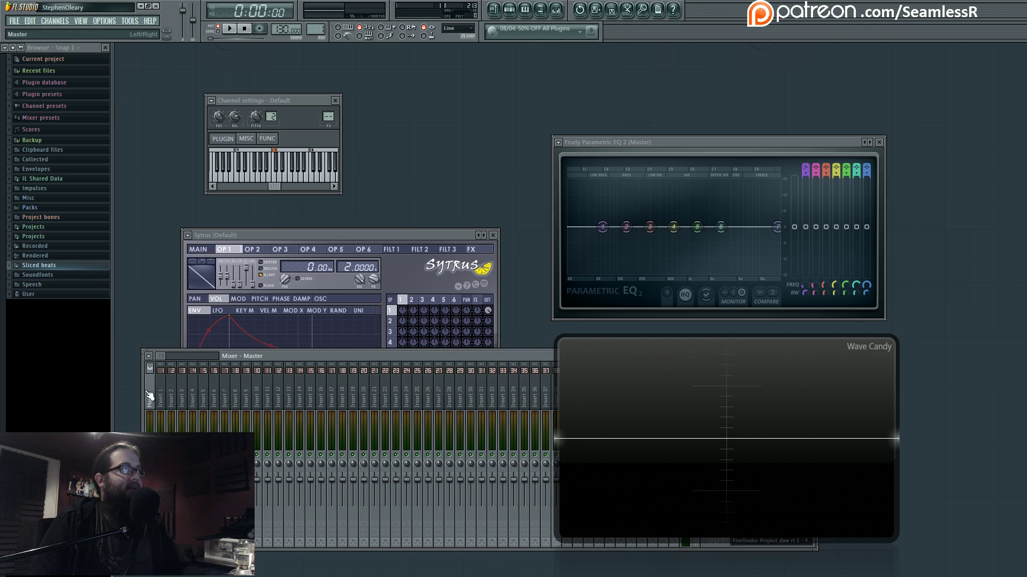
pyautogui.moveTo(140, 389); pyautogui.dragTo(442, 390)
pyautogui.moveTo(519, 357); pyautogui.dragTo(236, 357)
pyautogui.click(458, 406)
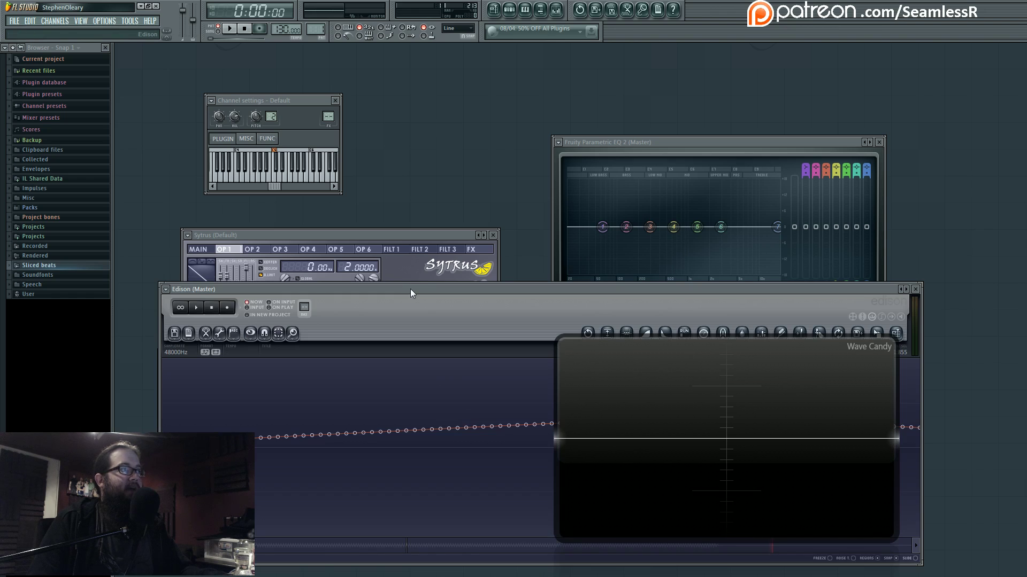
# Step: Record a short sawtooth note in Edison, and move Wave Candy and Edison so the recording is uncovered
pyautogui.click(227, 308)
pyautogui.click(227, 309)
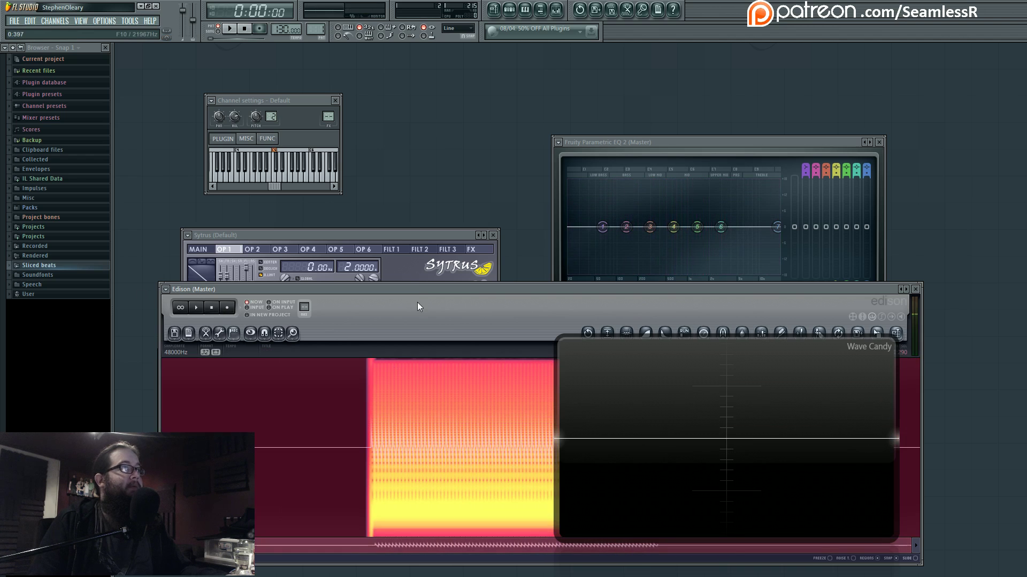
pyautogui.moveTo(679, 398); pyautogui.dragTo(782, 355)
pyautogui.moveTo(499, 288); pyautogui.dragTo(437, 292)
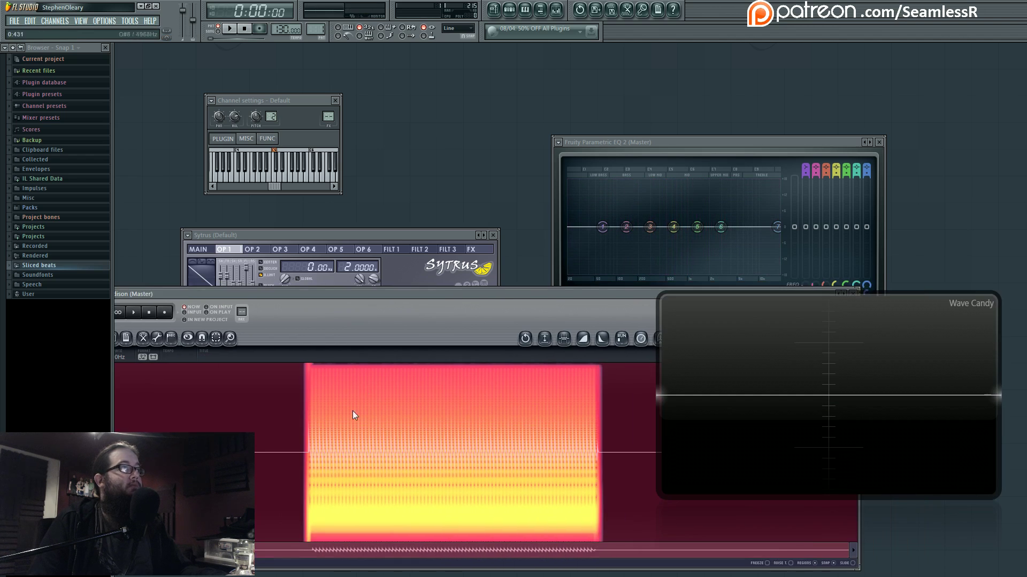
# Step: Clear the selection and zoom in to sample level on a sawtooth cycle's vertical edge to examine its ripple
pyautogui.moveTo(853, 550); pyautogui.dragTo(107, 550)
pyautogui.click(339, 550)
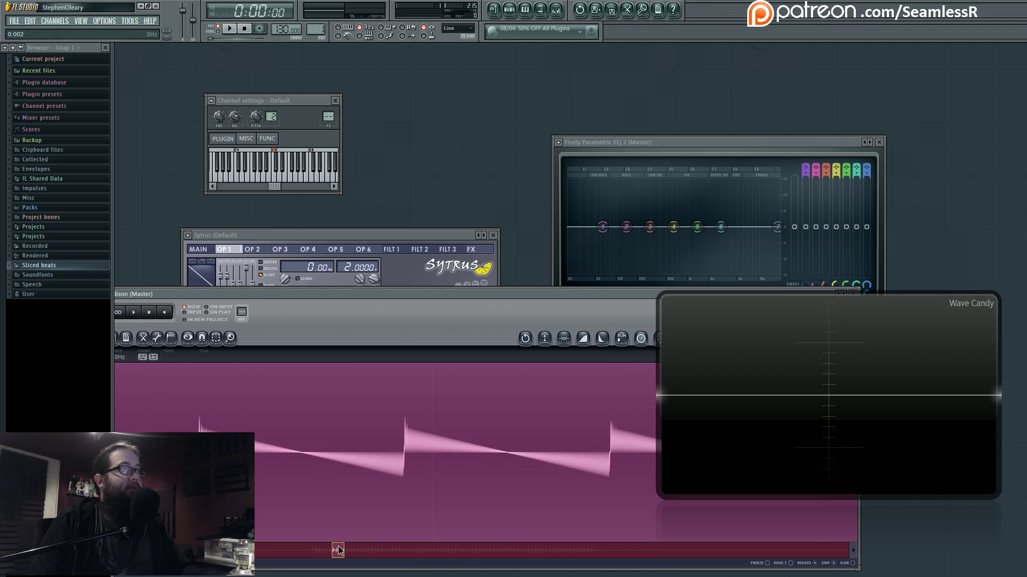
pyautogui.click(347, 482)
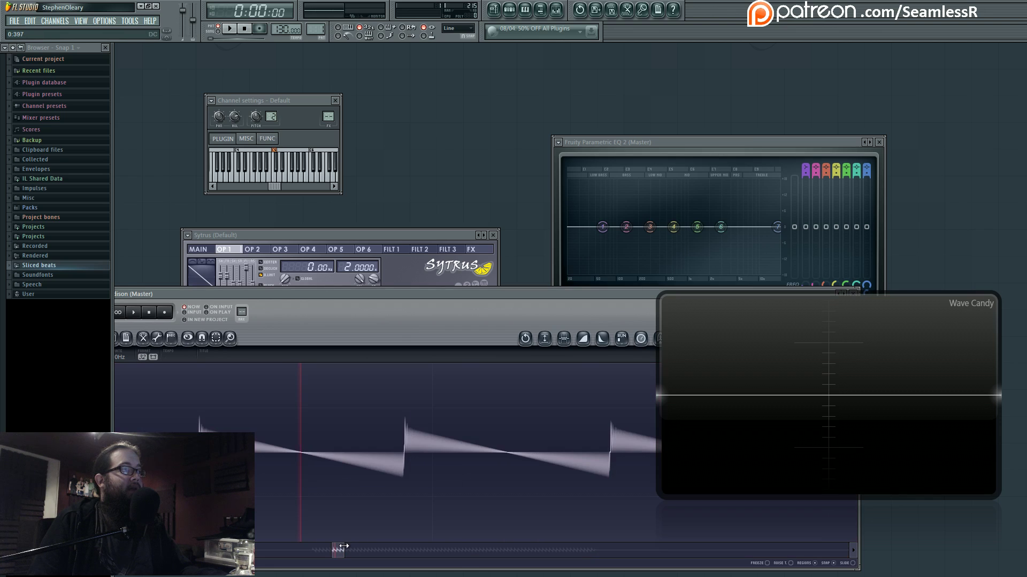
pyautogui.moveTo(344, 546); pyautogui.dragTo(333, 546)
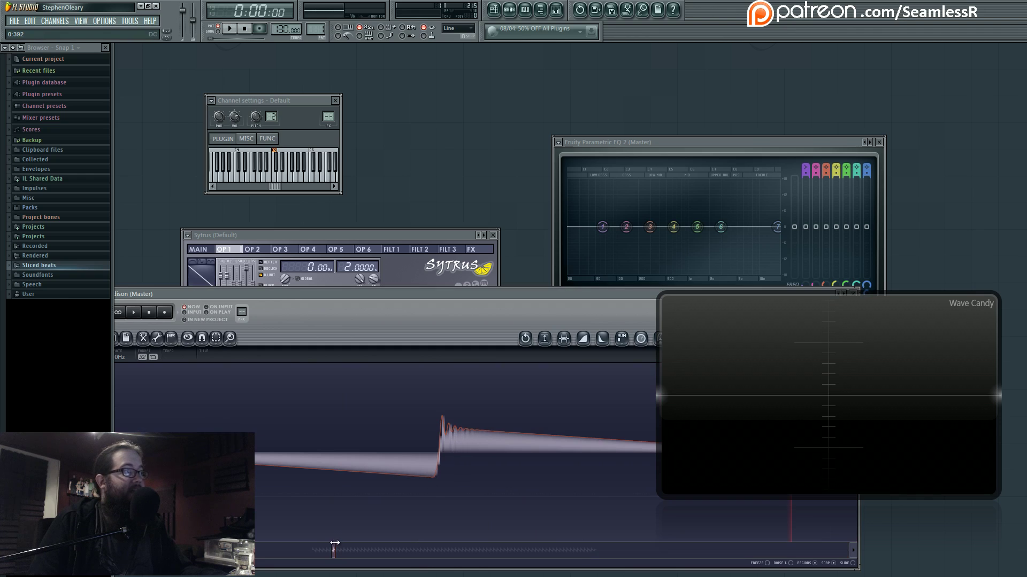
pyautogui.moveTo(334, 545); pyautogui.dragTo(332, 545)
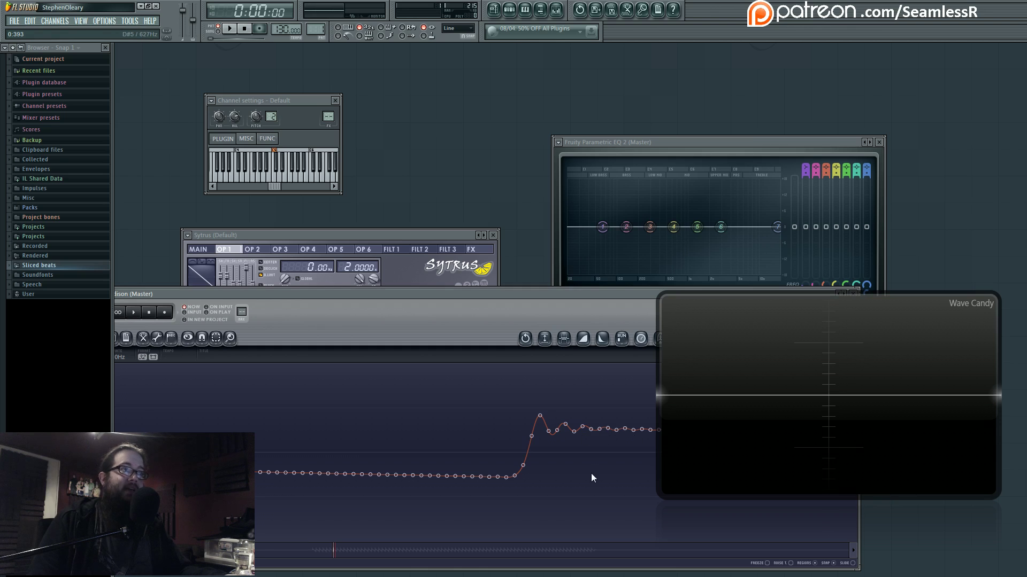
# Step: Play the recording briefly, stop it, and move the Edison window clear of the parametric EQ and Wave Candy
pyautogui.press('space')
pyautogui.press('space')
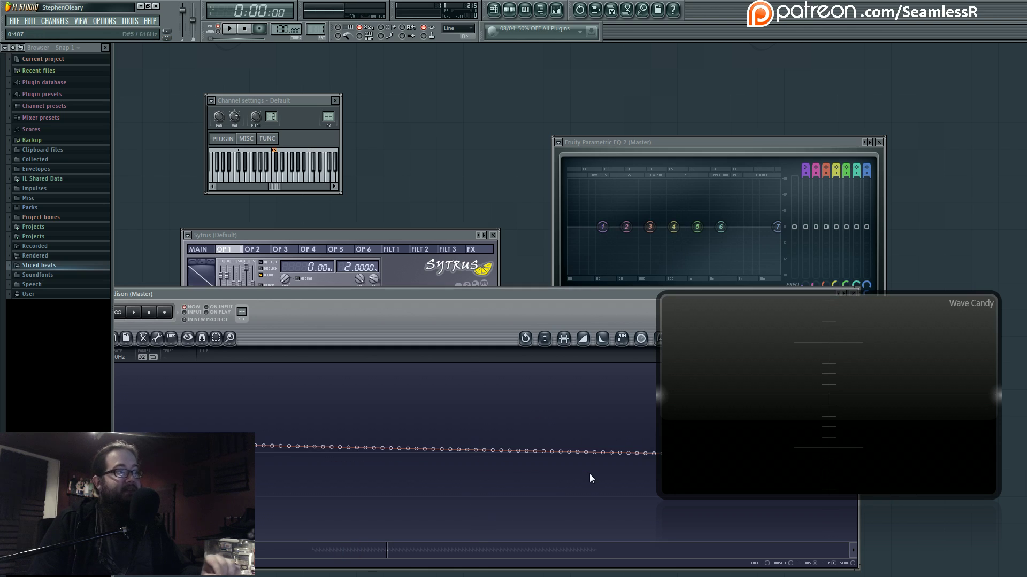
pyautogui.moveTo(460, 291); pyautogui.dragTo(174, 336)
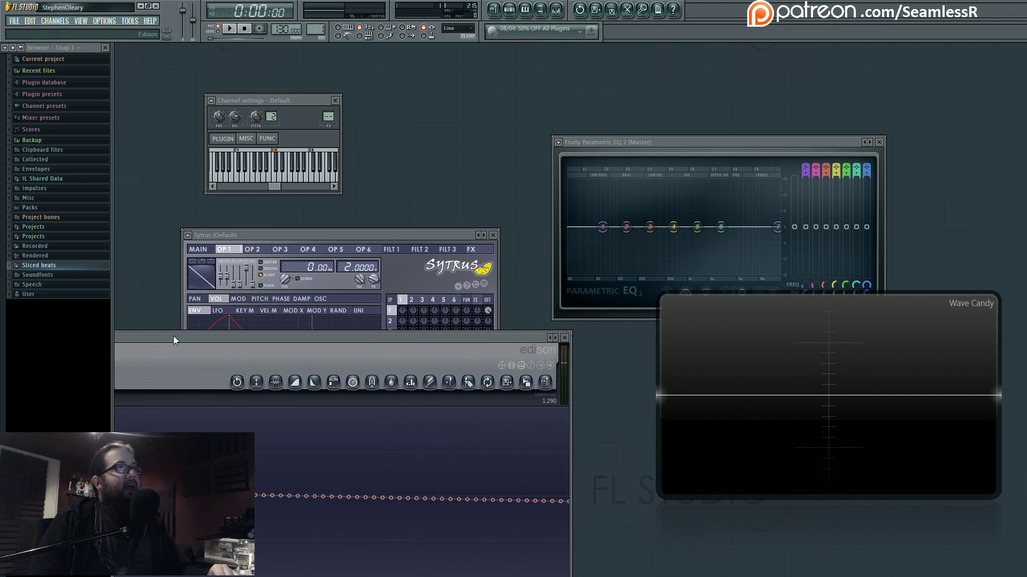
# Step: Close Edison and place Wave Candy directly below the parametric EQ
pyautogui.click(565, 339)
pyautogui.moveTo(700, 347); pyautogui.dragTo(597, 386)
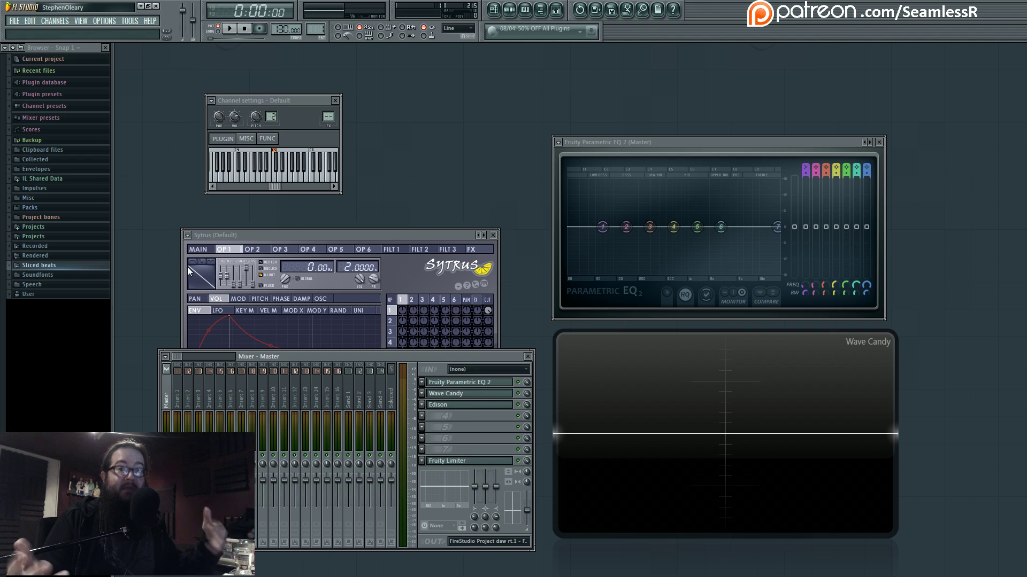
# Step: Play a few notes and vary operator 1's shape through square and pulse waveforms, bringing it back to the 50% sawtooth
pyautogui.press('e')
pyautogui.press('t')
pyautogui.press('t')
pyautogui.press('e')
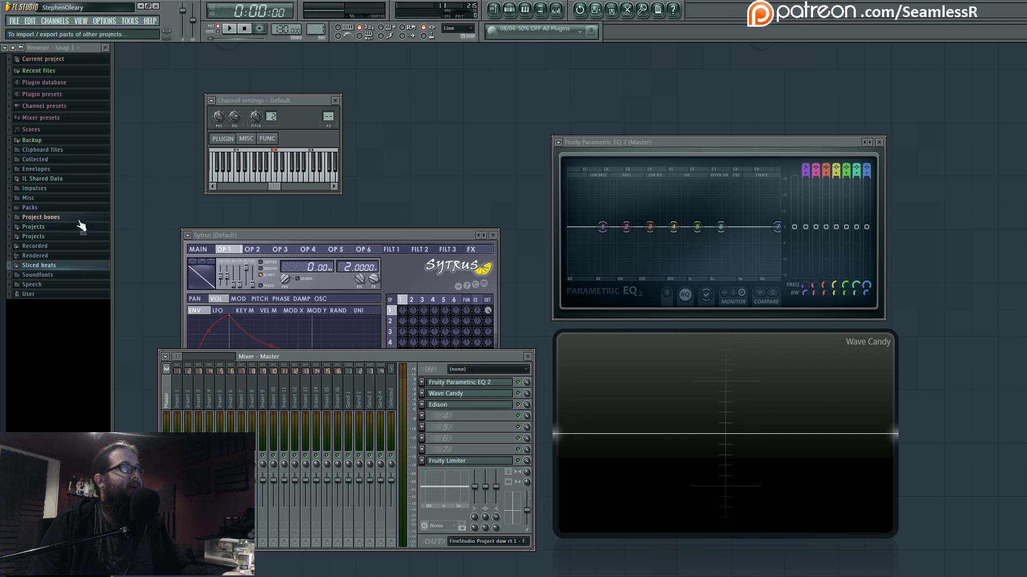
pyautogui.moveTo(225, 277); pyautogui.dragTo(225, 274)
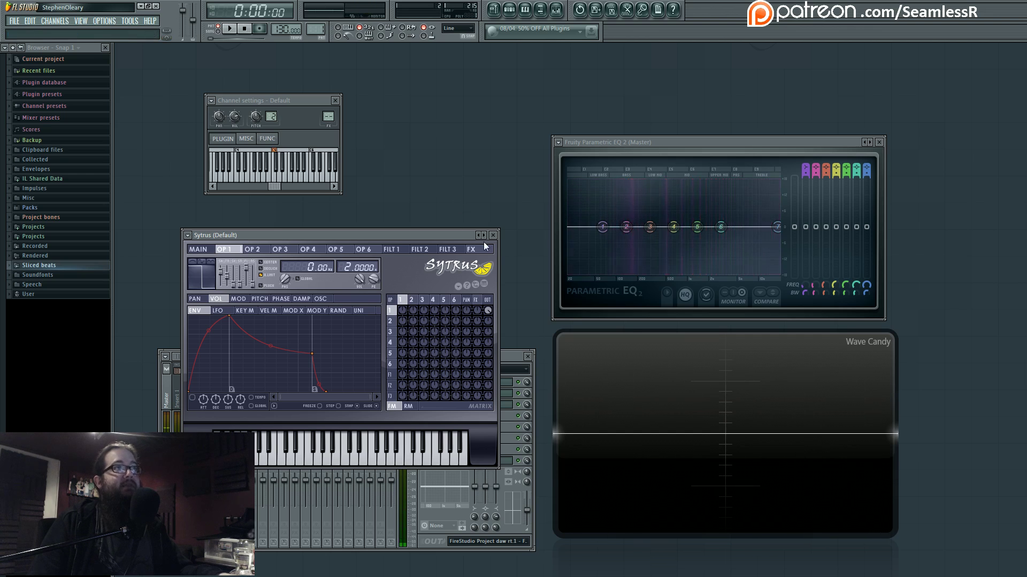
pyautogui.moveTo(220, 271)
pyautogui.mouseDown()
pyautogui.moveTo(220, 281)
pyautogui.moveTo(202, 277)
pyautogui.mouseUp()
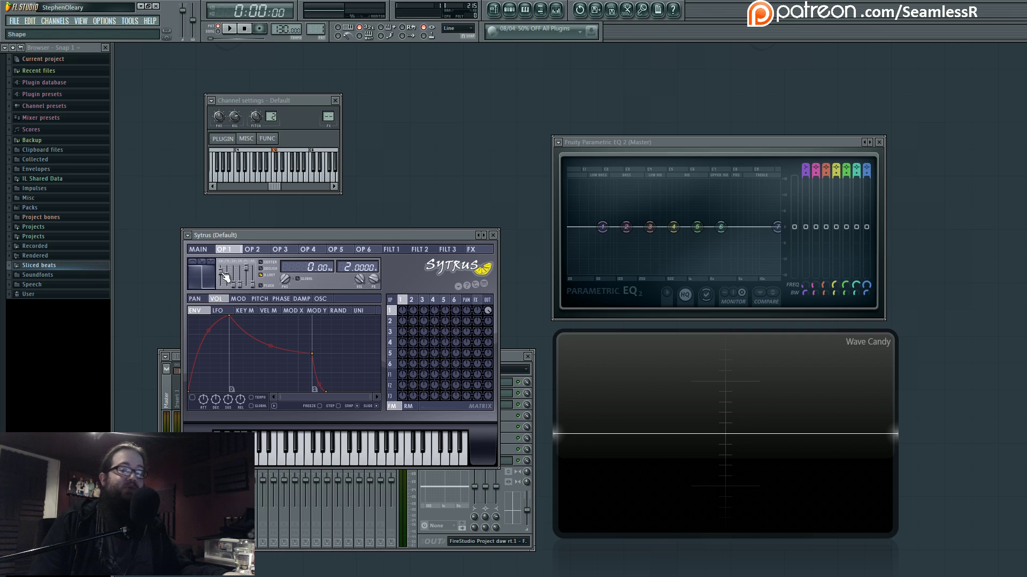
pyautogui.moveTo(221, 274); pyautogui.dragTo(222, 268)
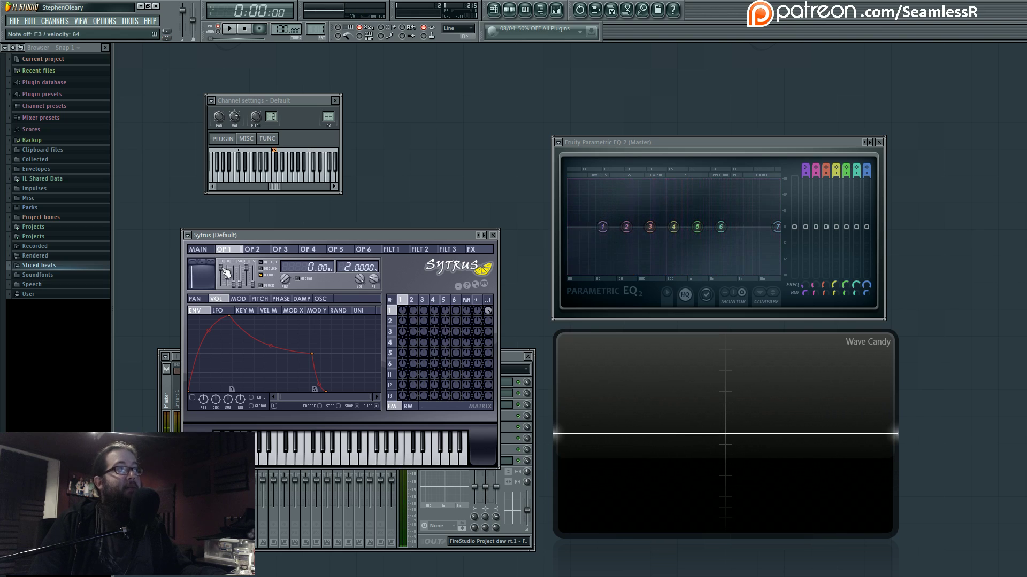
pyautogui.moveTo(221, 268); pyautogui.dragTo(221, 267)
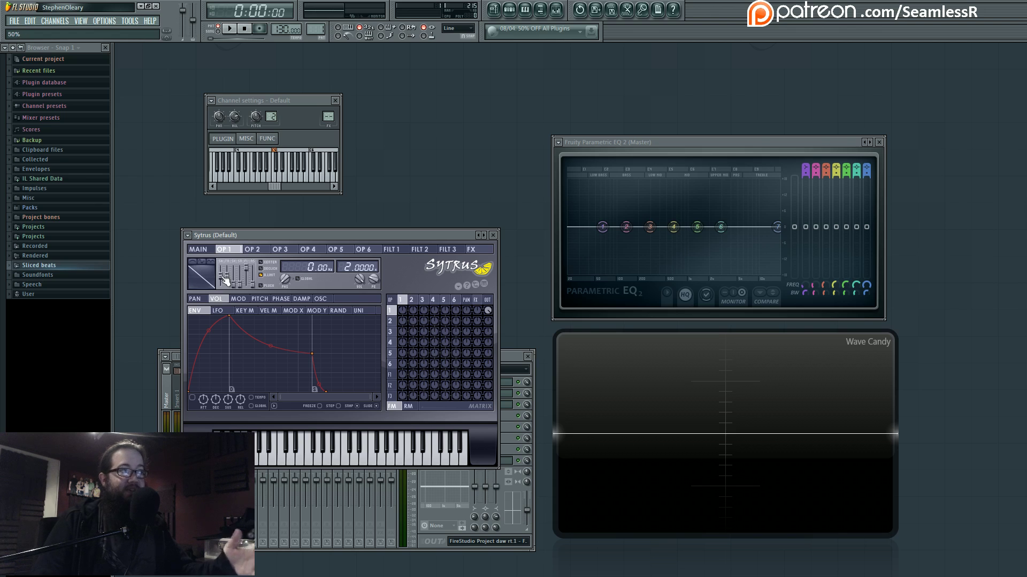
# Step: Raise the main section's unison order and increase one of its unison variation sliders to compare the layered sawtooth
pyautogui.click(198, 250)
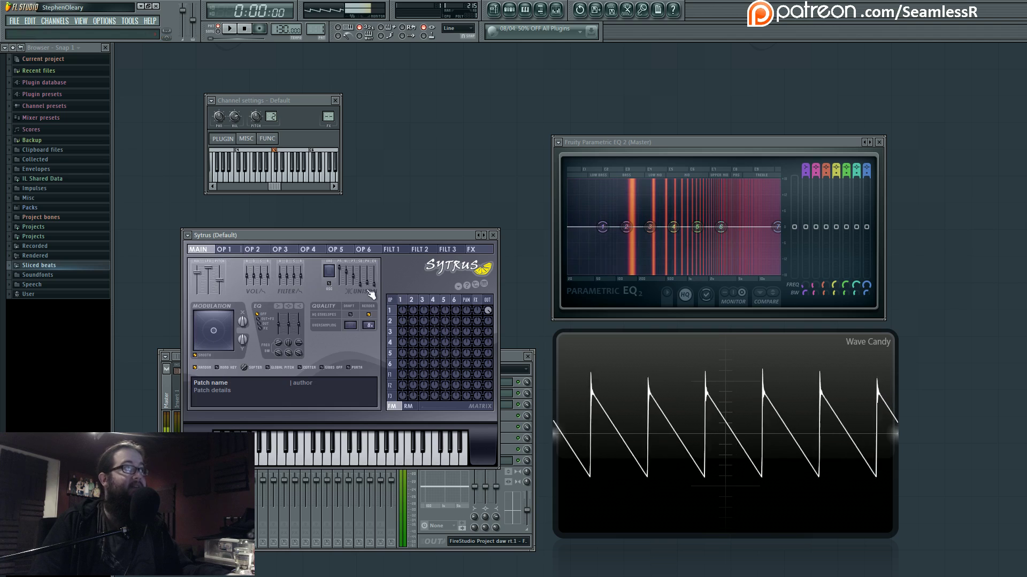
pyautogui.moveTo(329, 272); pyautogui.dragTo(328, 247)
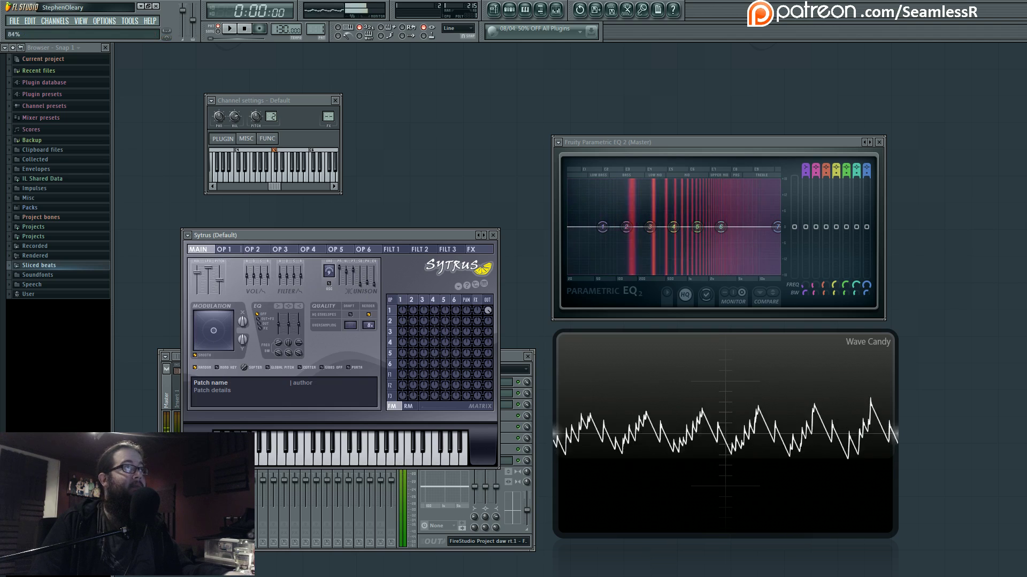
pyautogui.moveTo(367, 277); pyautogui.dragTo(368, 270)
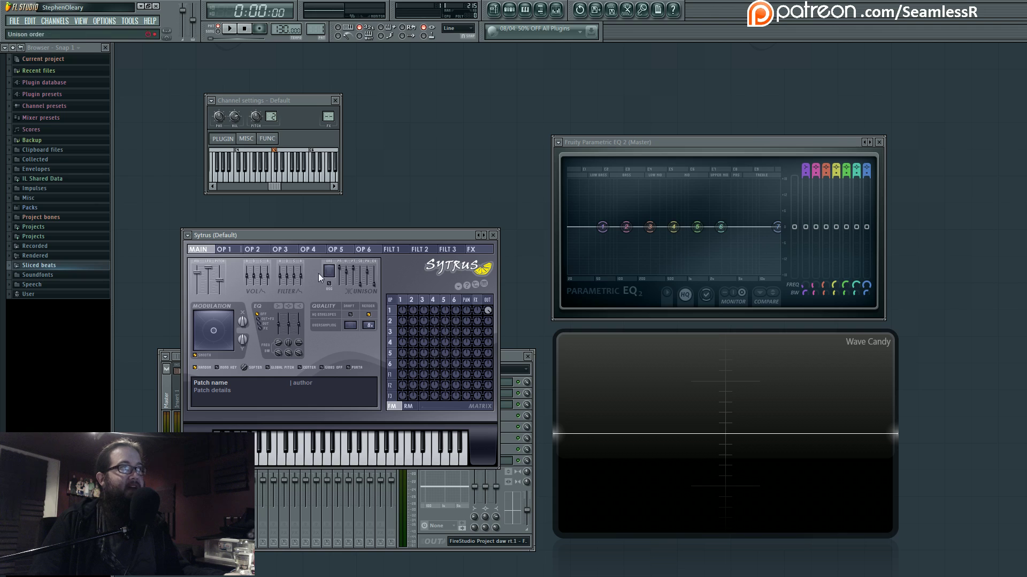
# Step: Turn operator 1 into a sine with a fast-decaying volume envelope: start at full level, attack point deleted, decay point near zero
pyautogui.click(233, 249)
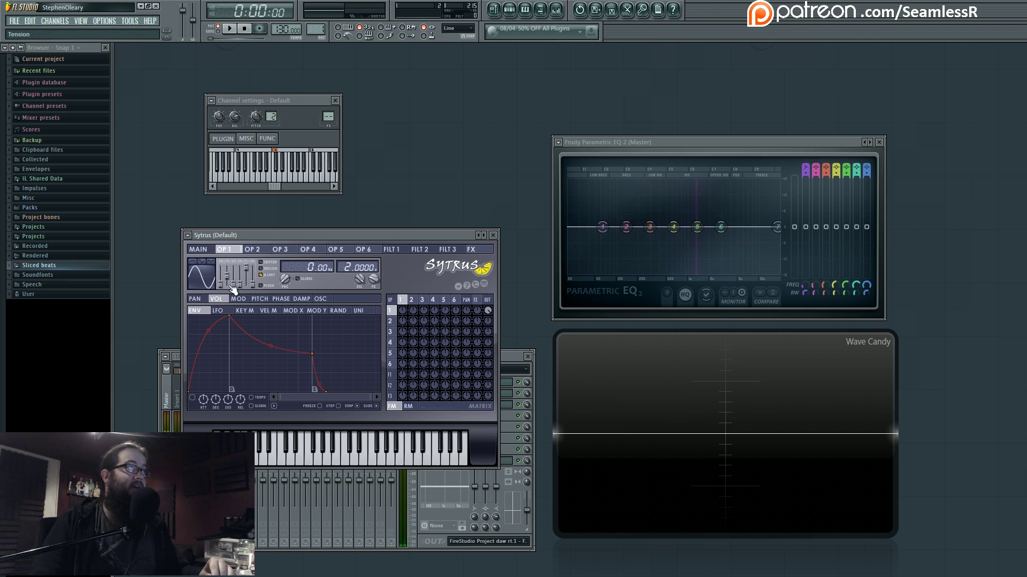
pyautogui.moveTo(188, 389); pyautogui.dragTo(189, 317)
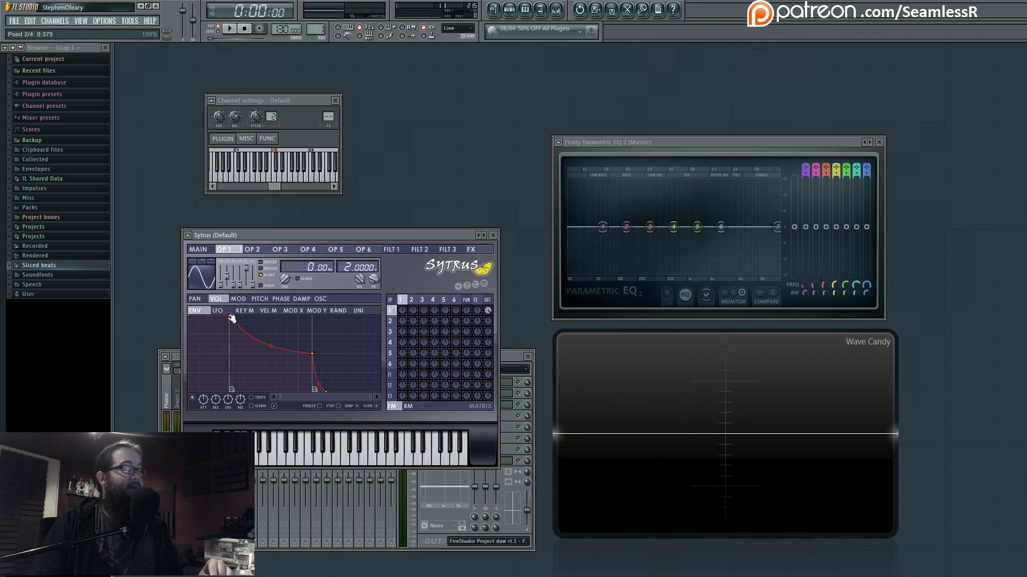
pyautogui.moveTo(312, 354); pyautogui.dragTo(298, 383)
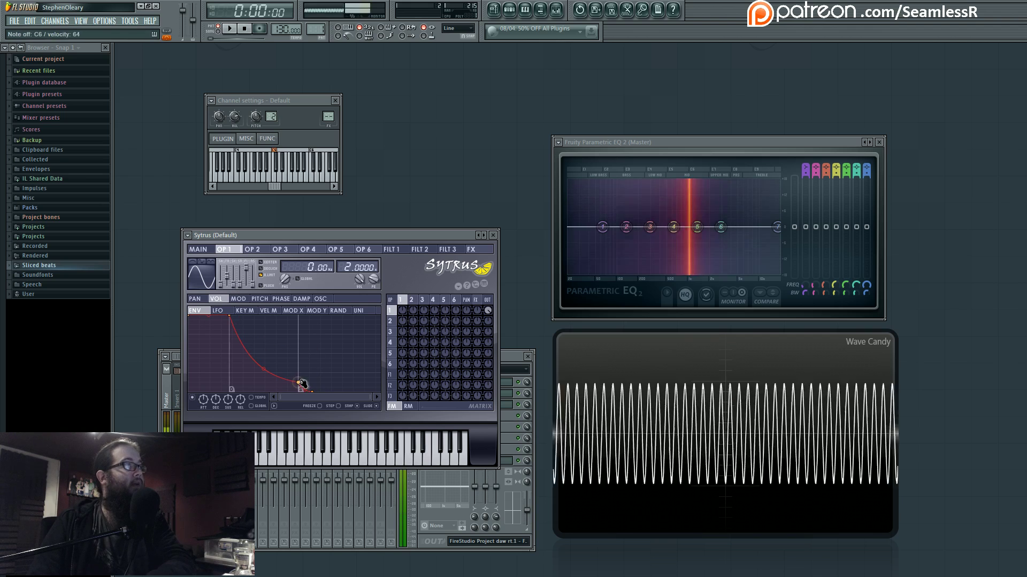
pyautogui.moveTo(230, 316); pyautogui.dragTo(222, 360)
pyautogui.rightClick(222, 360)
pyautogui.click(229, 373)
pyautogui.moveTo(290, 382); pyautogui.dragTo(244, 390)
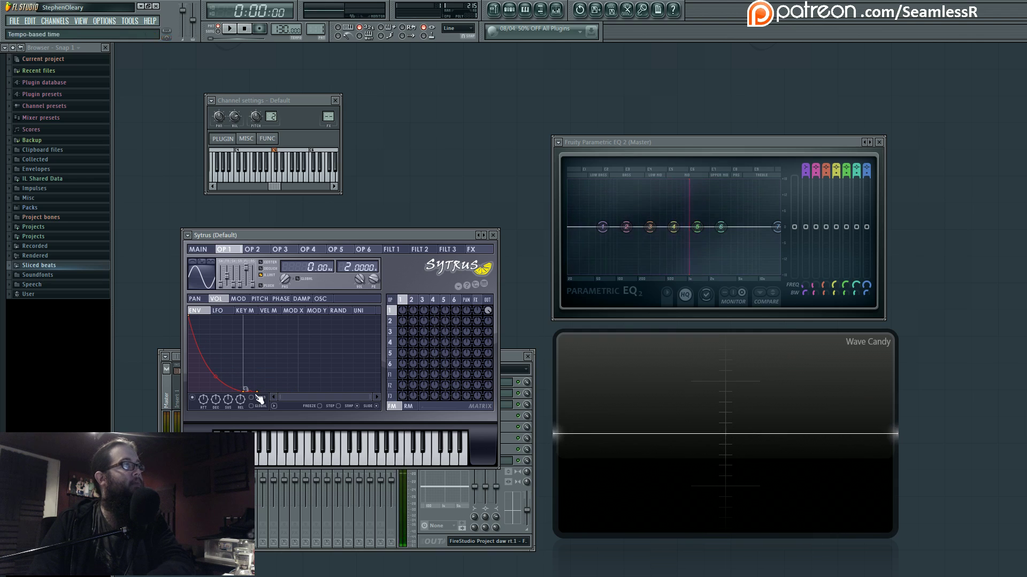
# Step: Show the reverb settings in the FX section and raise operator 1's send to the effects
pyautogui.click(470, 250)
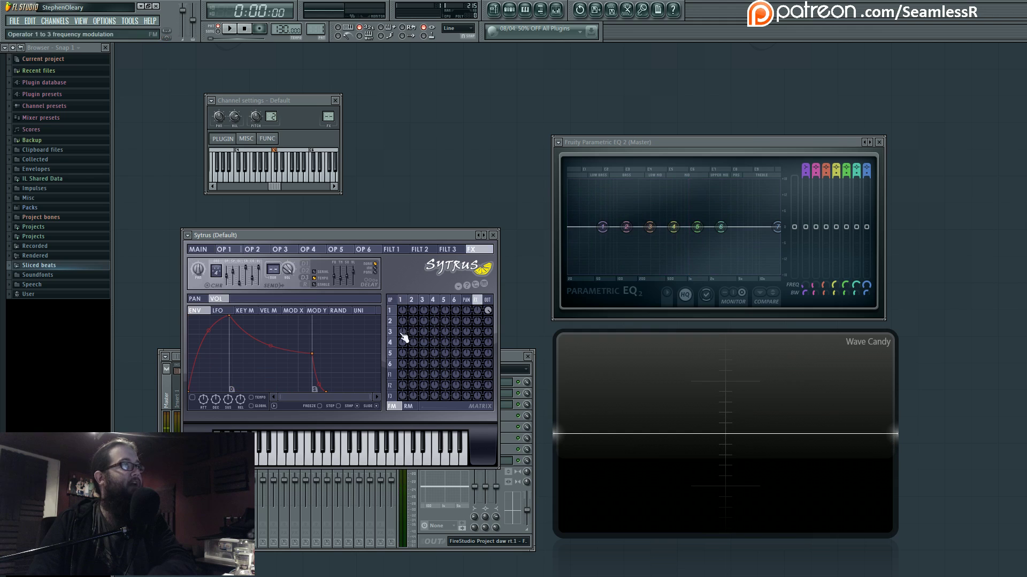
pyautogui.click(306, 285)
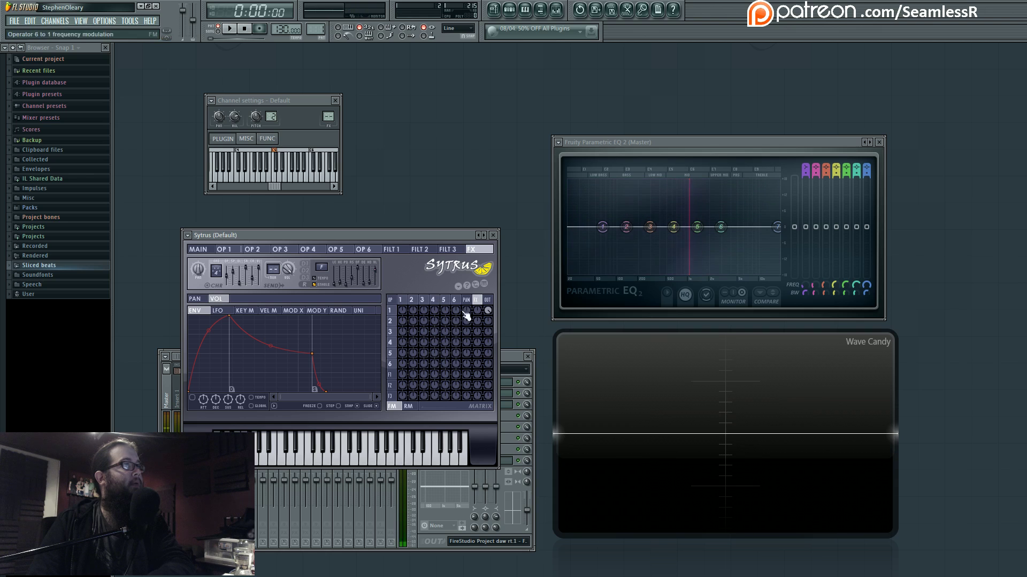
pyautogui.moveTo(477, 310); pyautogui.dragTo(477, 279)
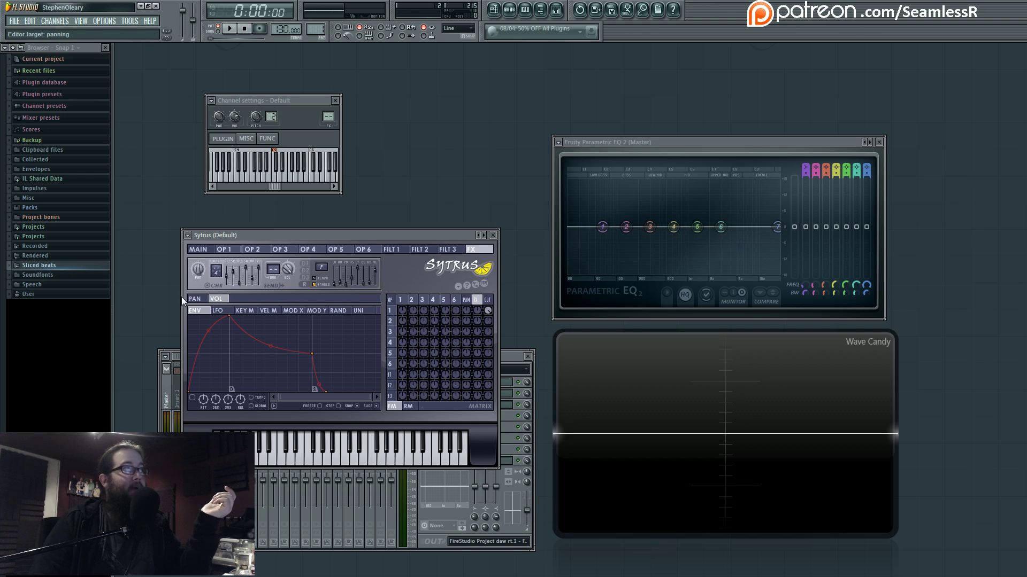
# Step: Return to operator 1, keep its shape at the 0% sine, and play the same low note repeatedly
pyautogui.click(230, 251)
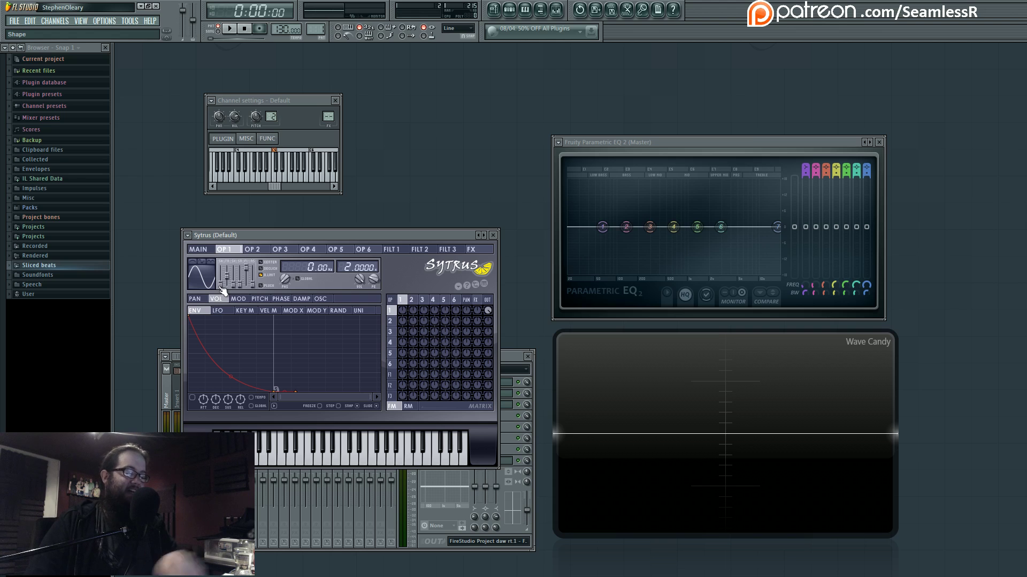
pyautogui.press('c')
pyautogui.moveTo(221, 290)
pyautogui.mouseDown()
pyautogui.moveTo(224, 273)
pyautogui.moveTo(225, 289)
pyautogui.mouseUp()
pyautogui.press('c')
pyautogui.press('c')
pyautogui.press('c')
pyautogui.press('c')
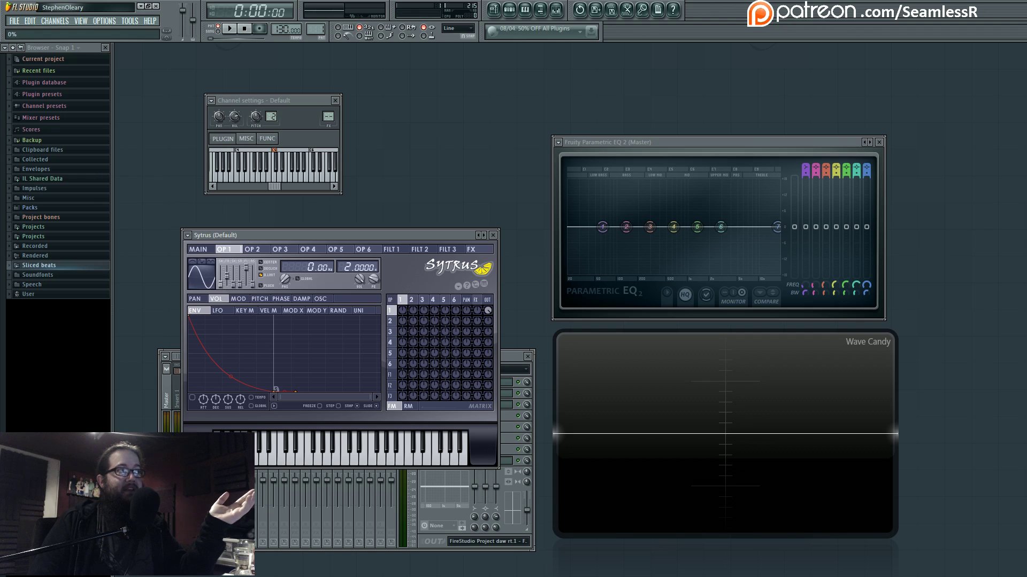
# Step: Switch operator 1's shape to the 50% sawtooth for comparison and back to a sine
pyautogui.moveTo(221, 283); pyautogui.dragTo(220, 279)
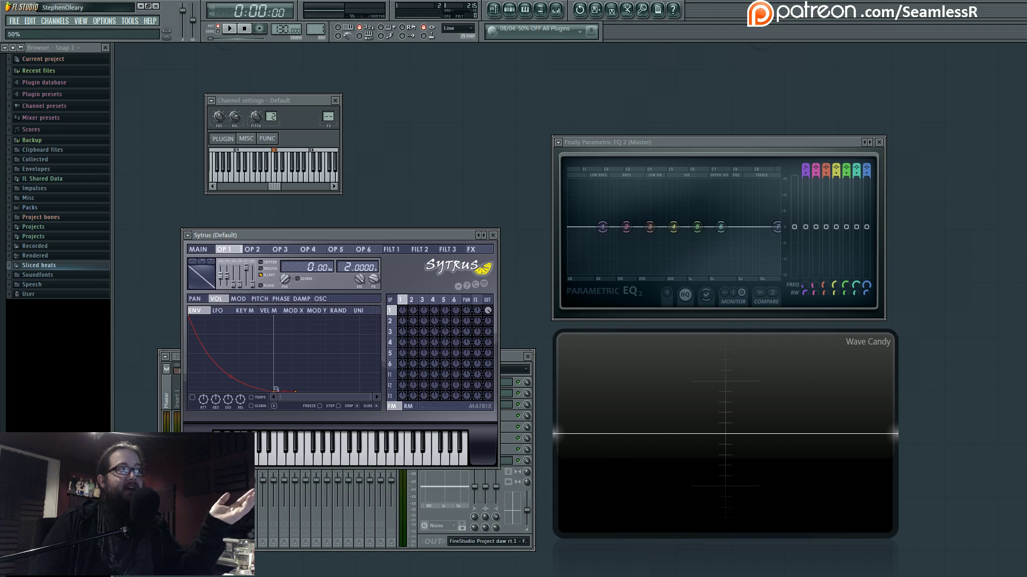
pyautogui.rightClick(208, 275)
pyautogui.click(226, 253)
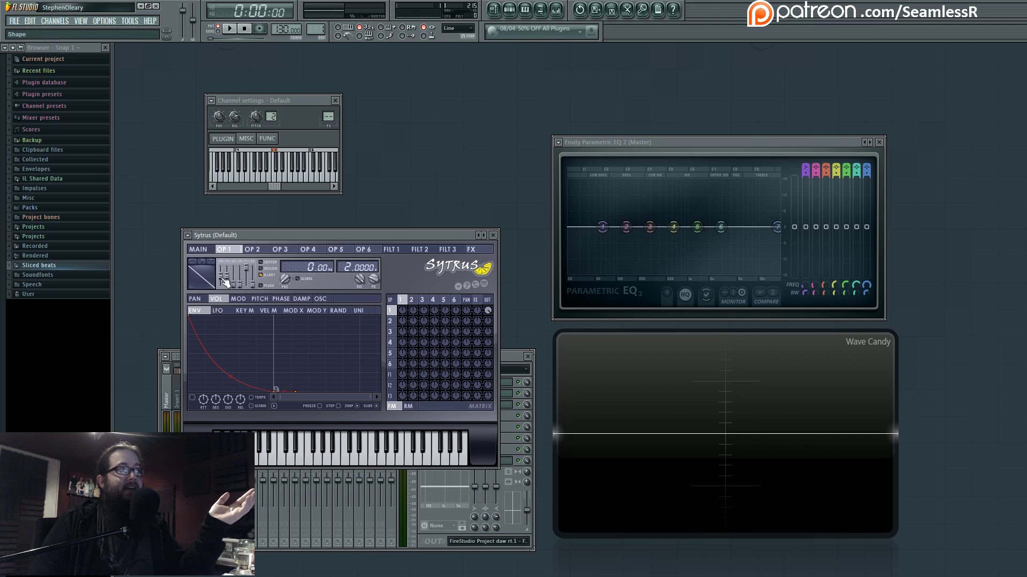
pyautogui.moveTo(221, 276); pyautogui.dragTo(221, 286)
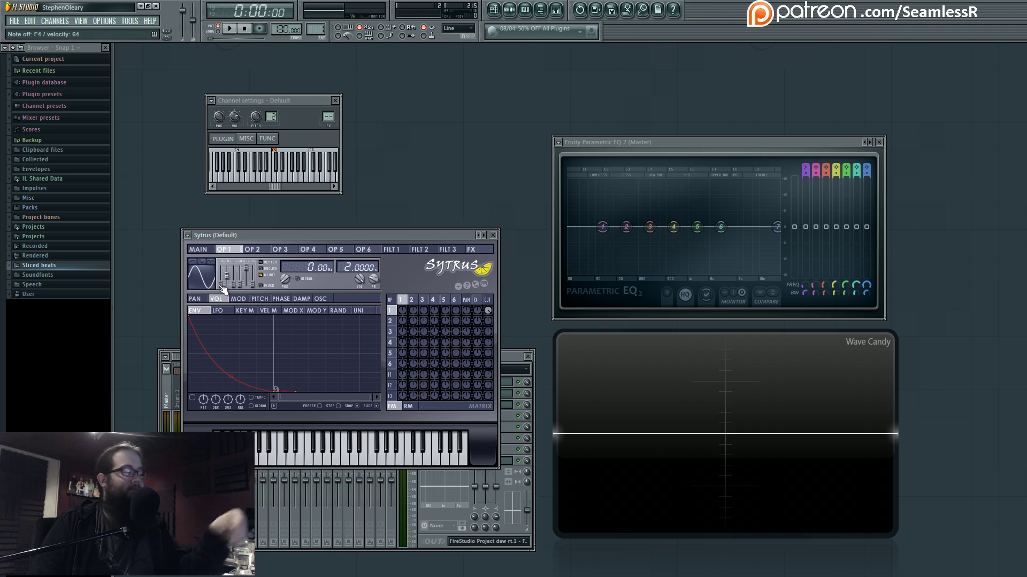